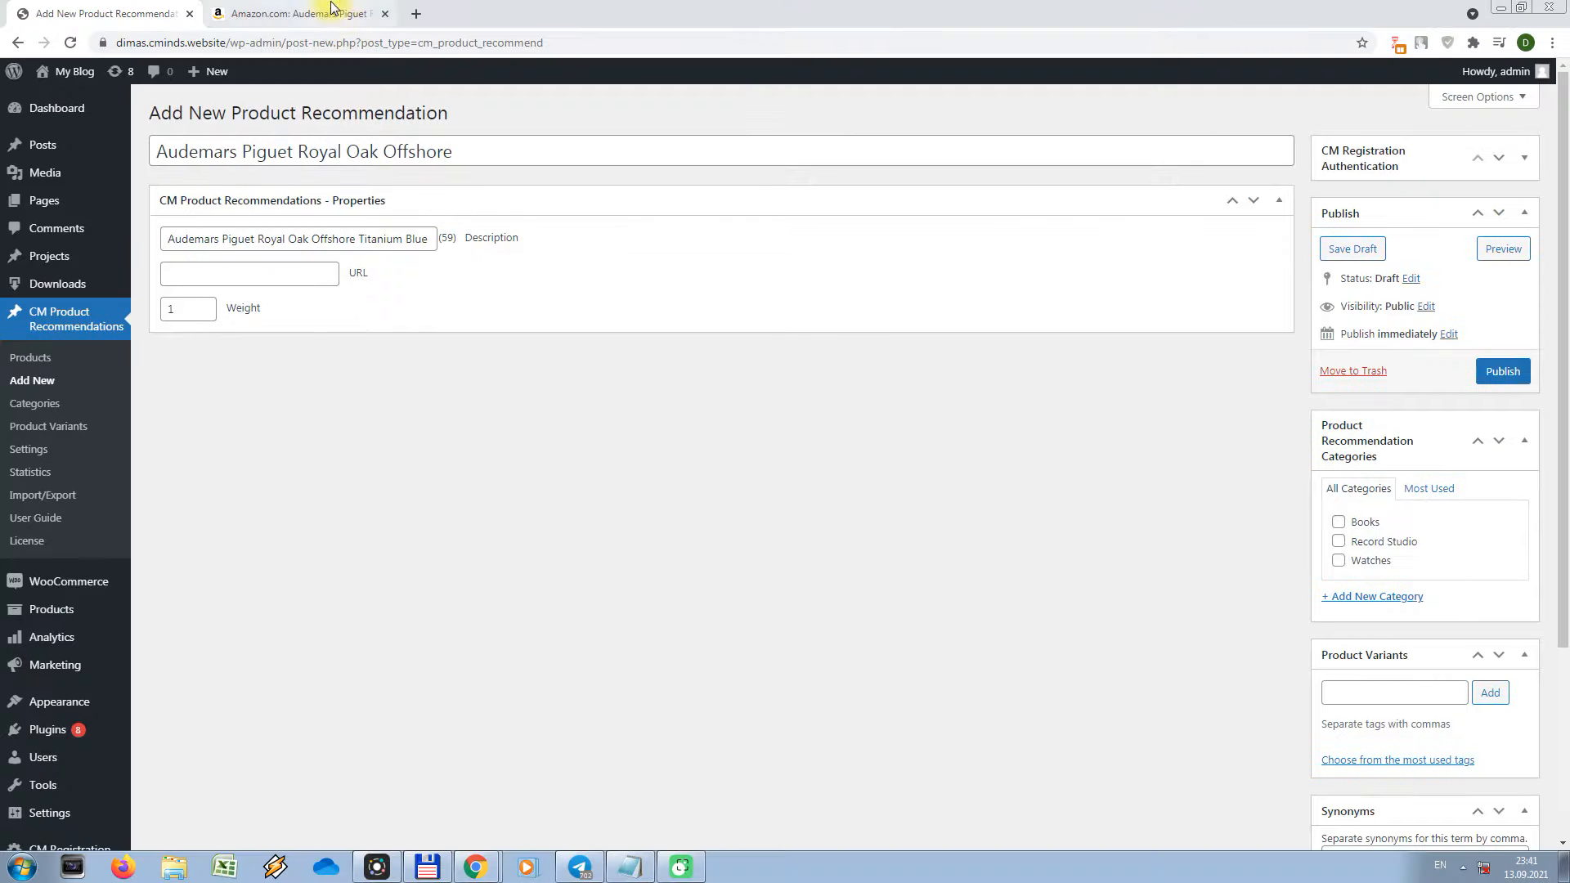
- Copy the Amazon watch page's address into the recommendation's URL field and set its weight to 50
left_click(610, 41)
right_click(610, 41)
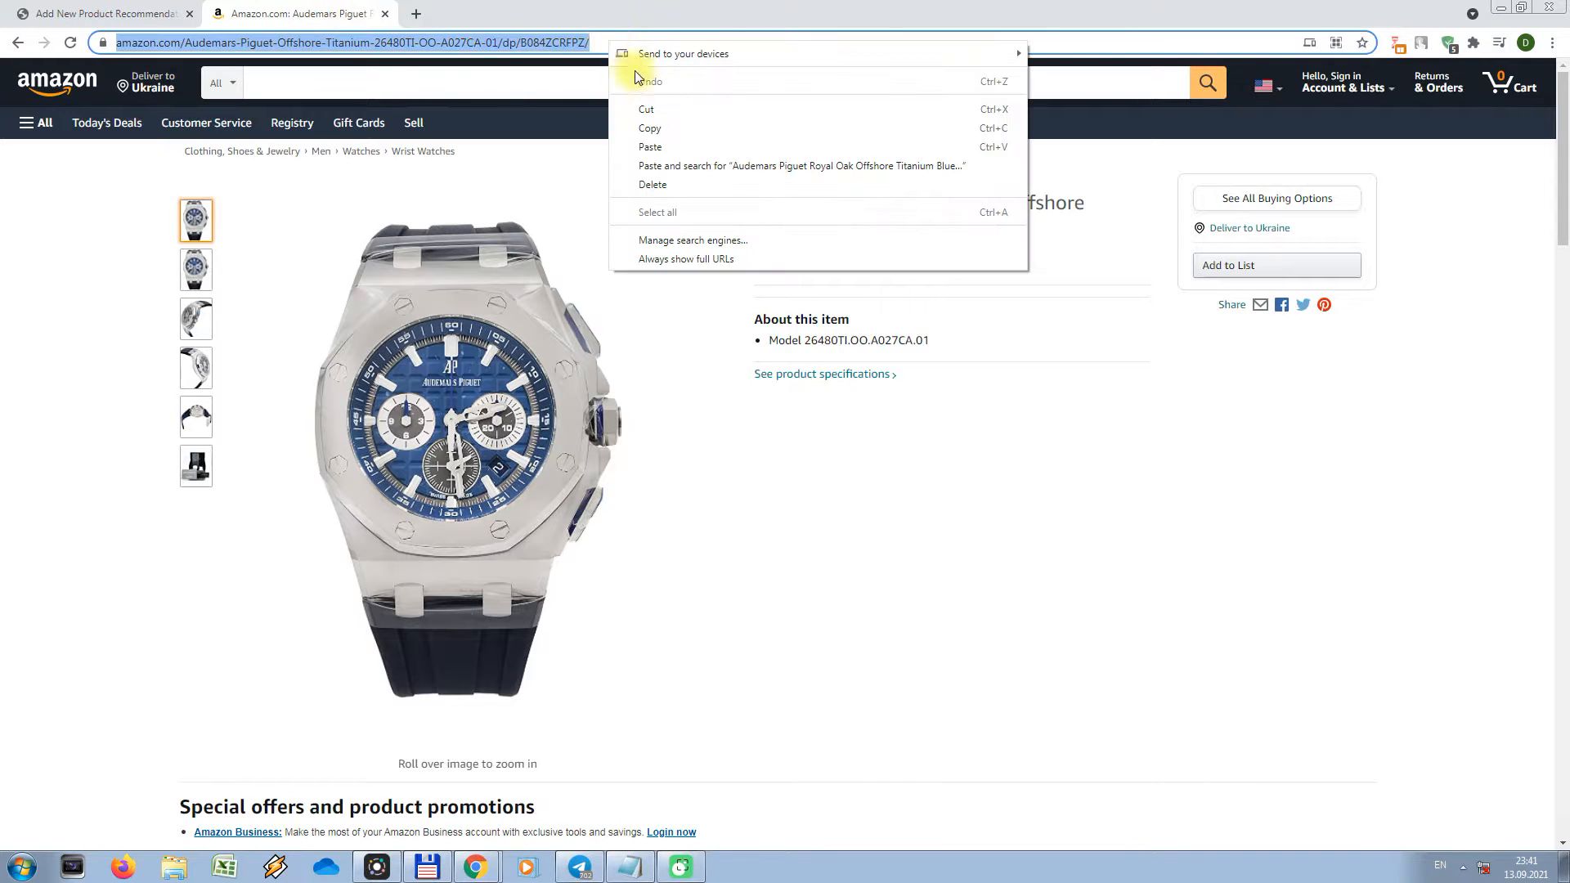
left_click(656, 125)
left_click(136, 11)
key("F11")
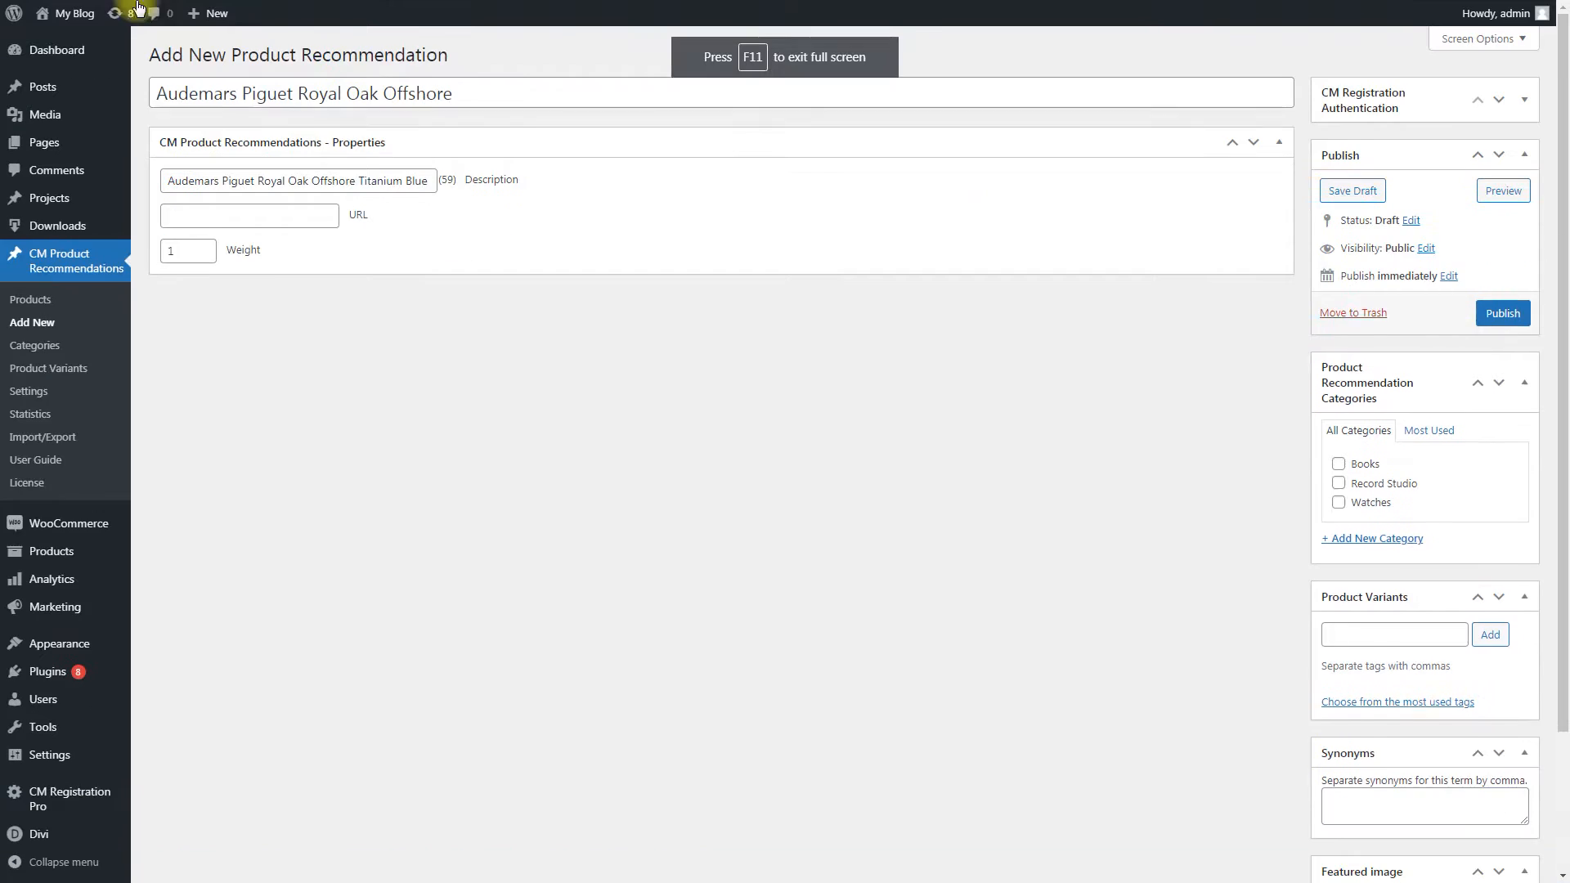
left_click(278, 214)
key("ctrl+v")
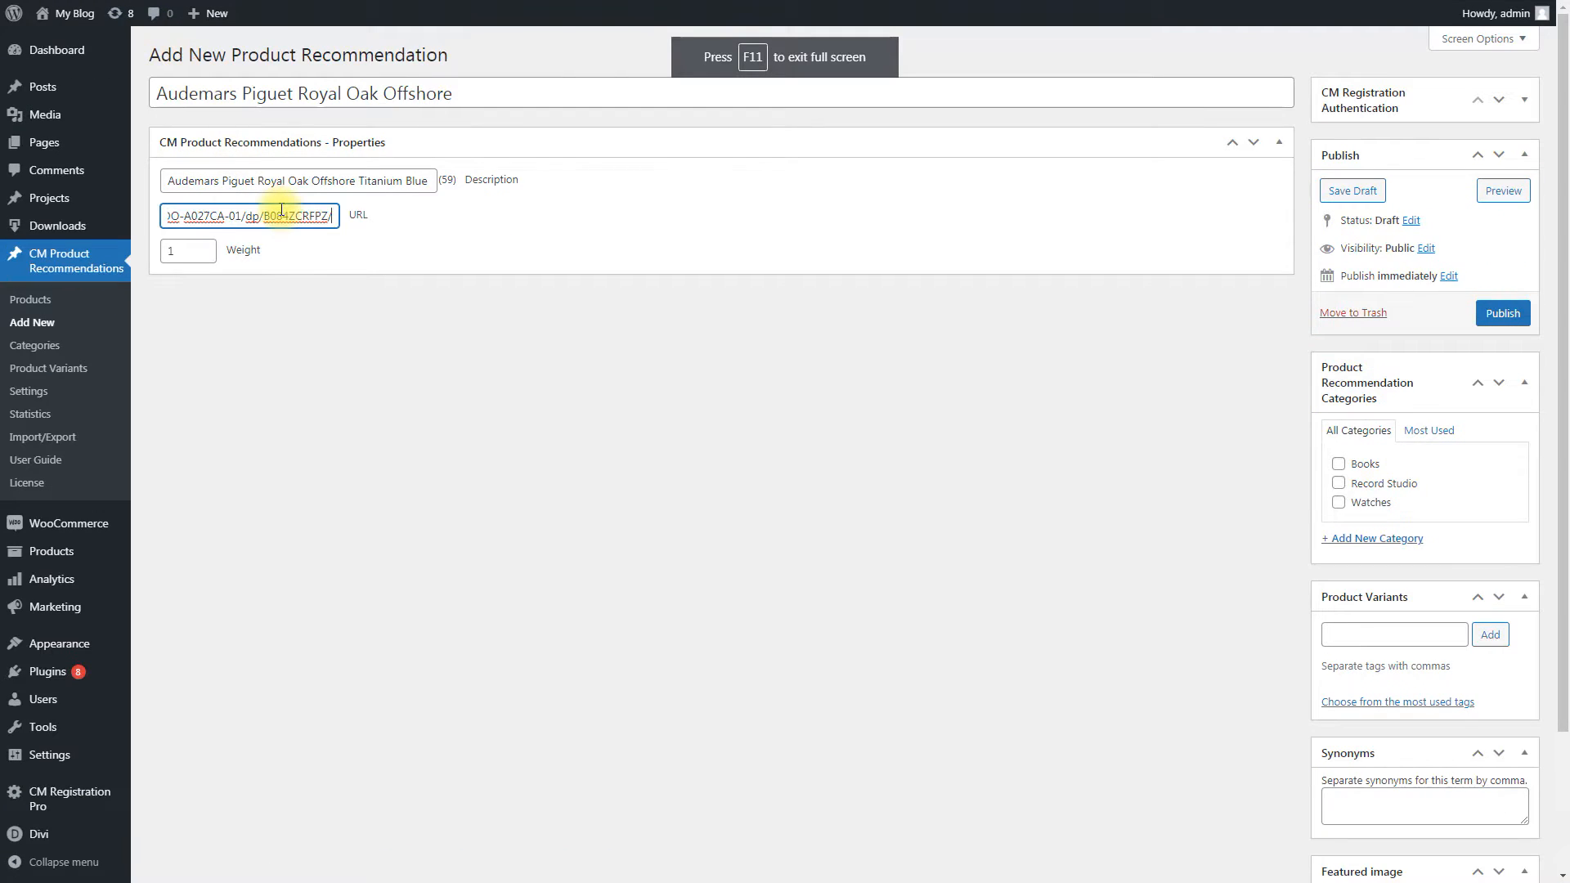
left_click(390, 217)
left_click_drag(214, 250, 159, 251)
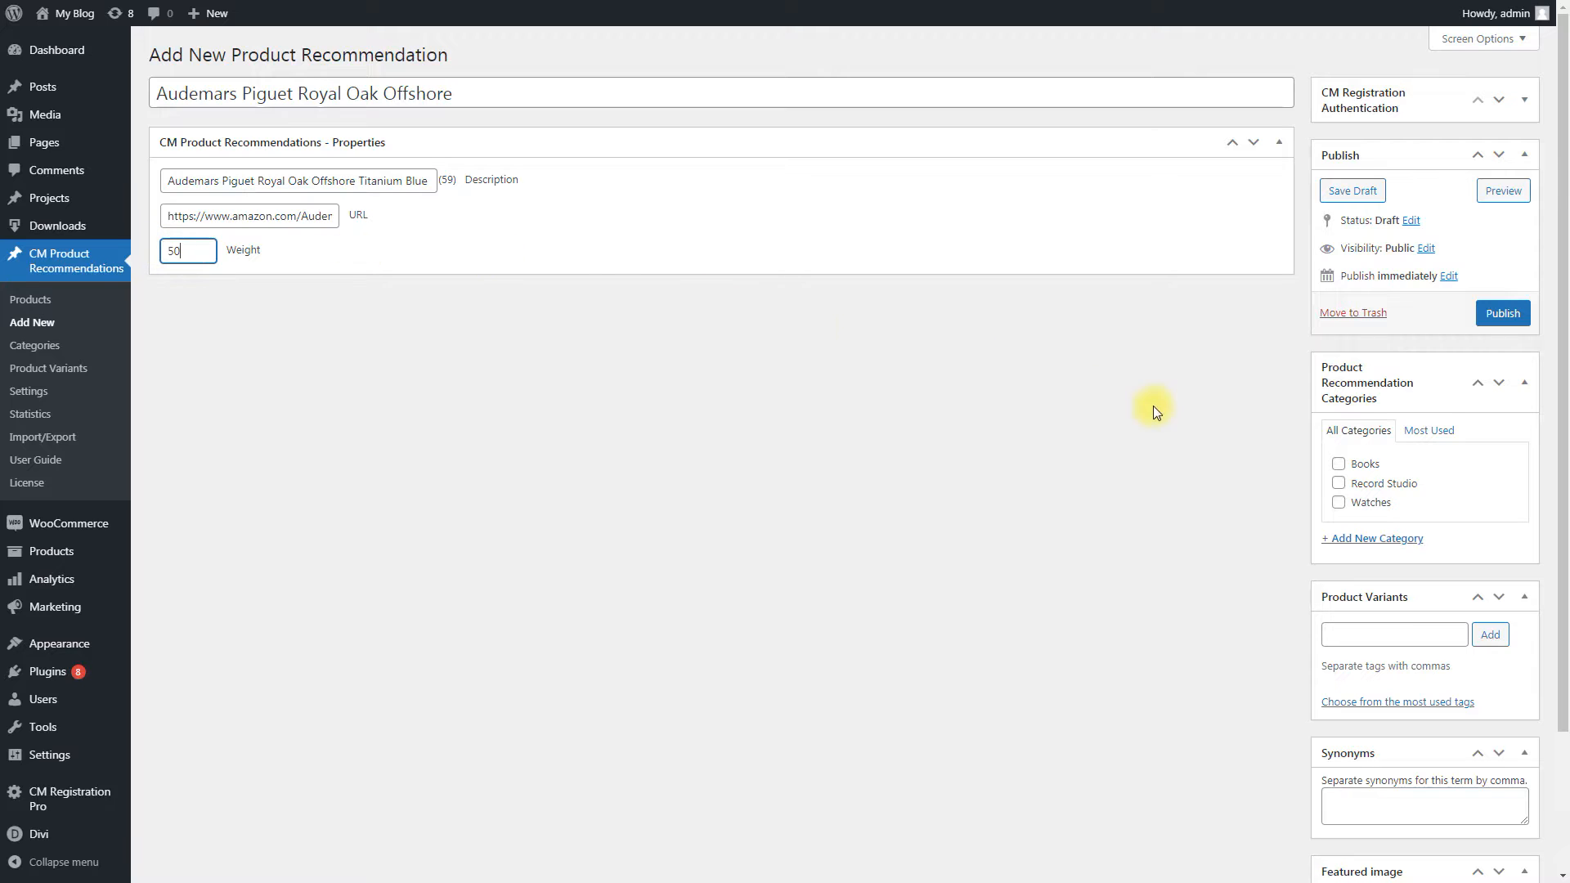
- Assign the recommendation to the Watches category and enter the synonyms "Audemars, Piguet, Titanium"
left_click(1339, 503)
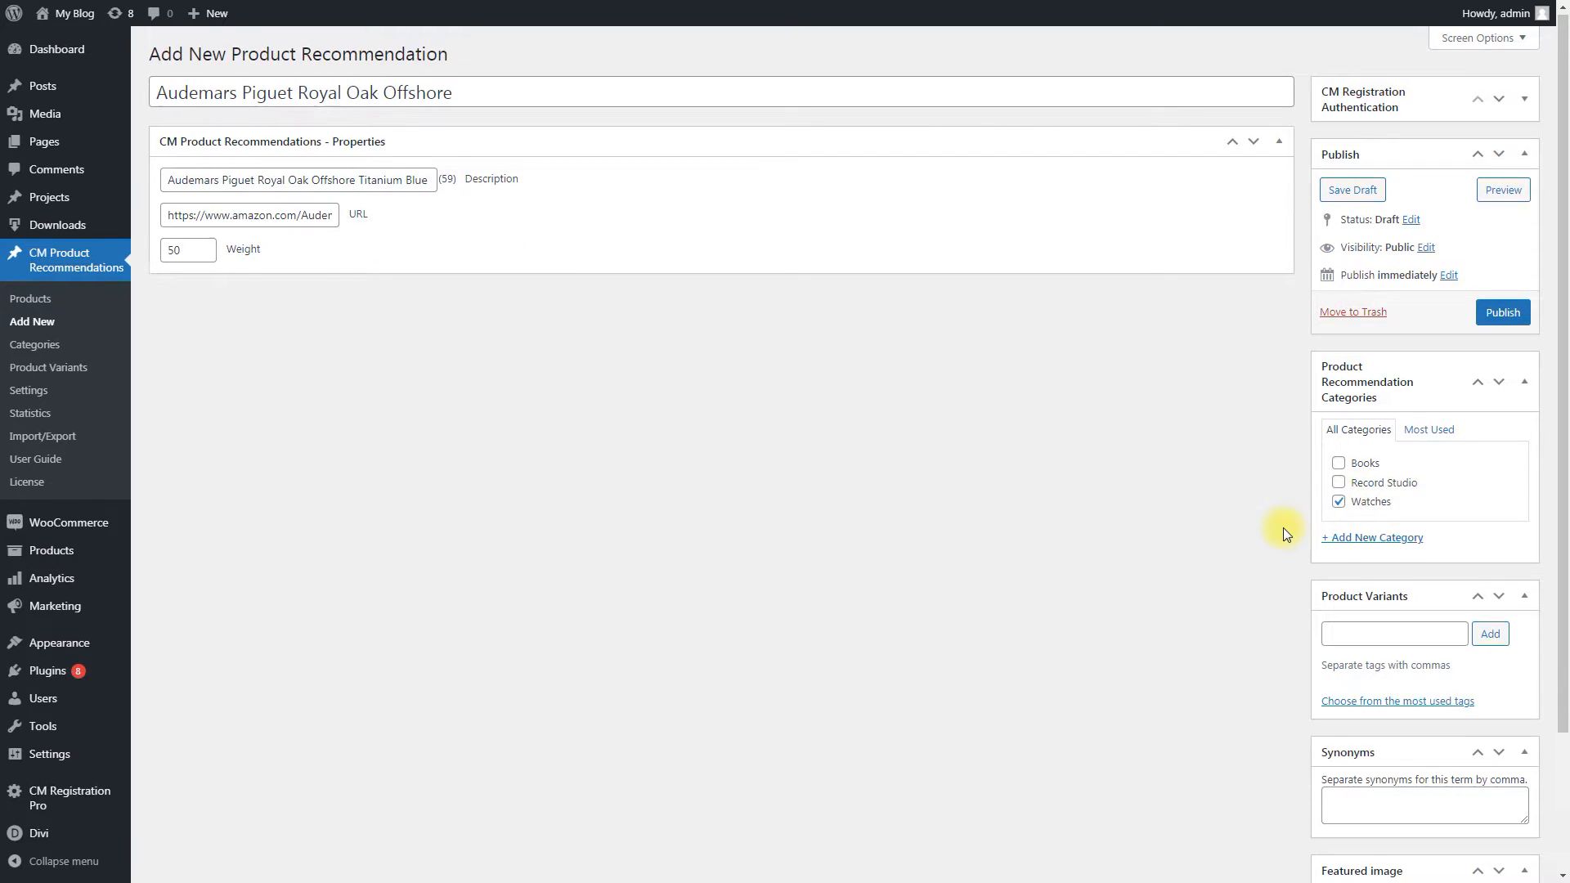
scroll(1283, 527, "down", 2)
left_click(1386, 641)
key("ctrl+v")
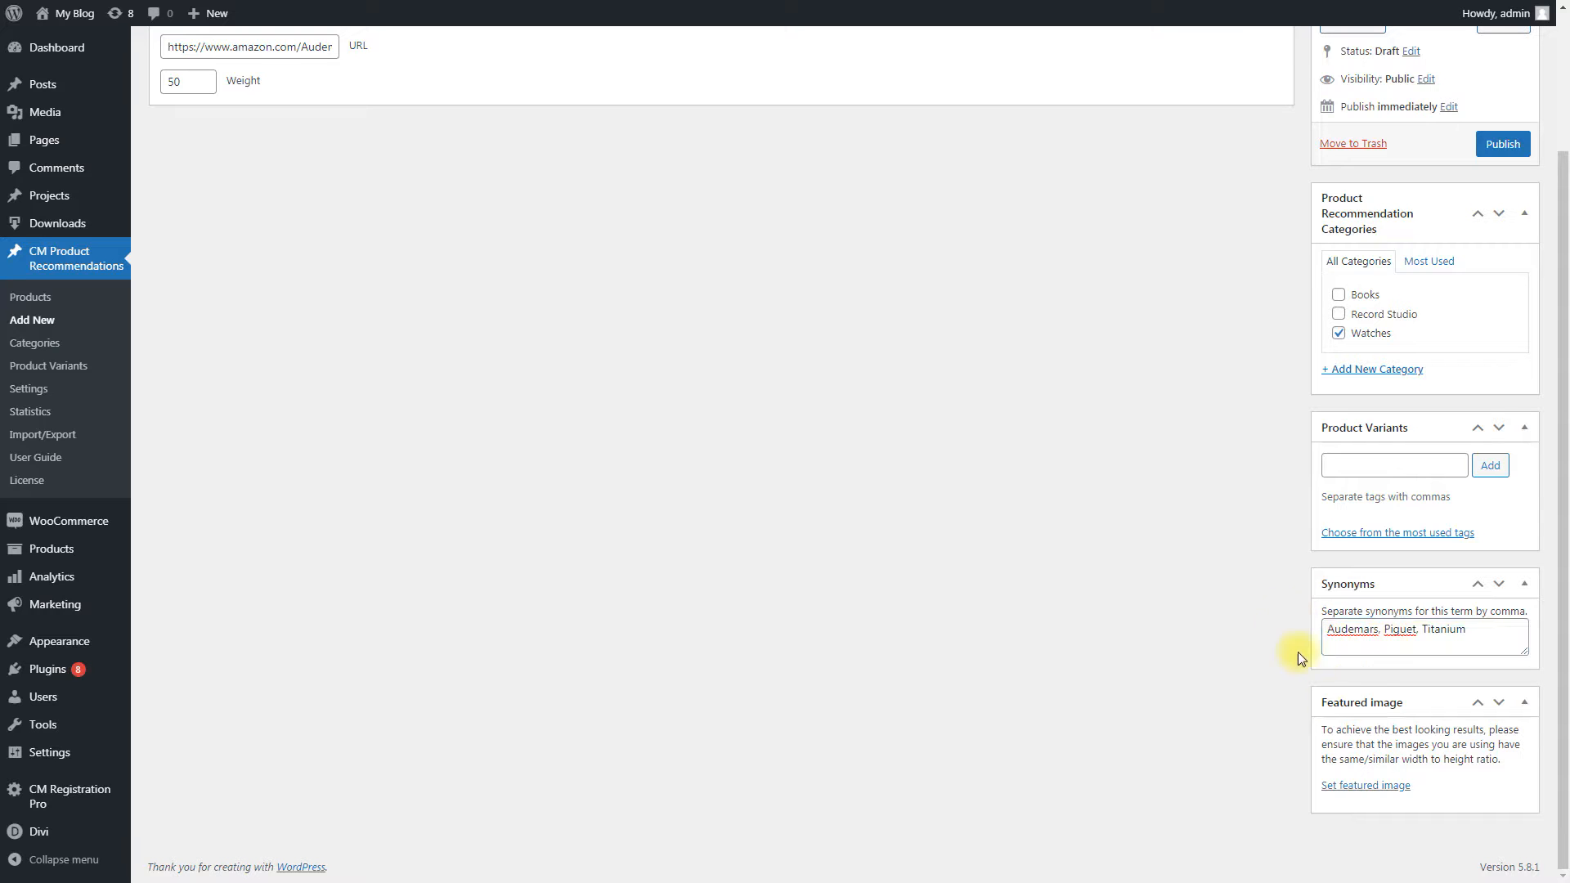
- Set the watch picture audemars.jpg from the media library as the featured image and publish the product recommendation
left_click(1384, 785)
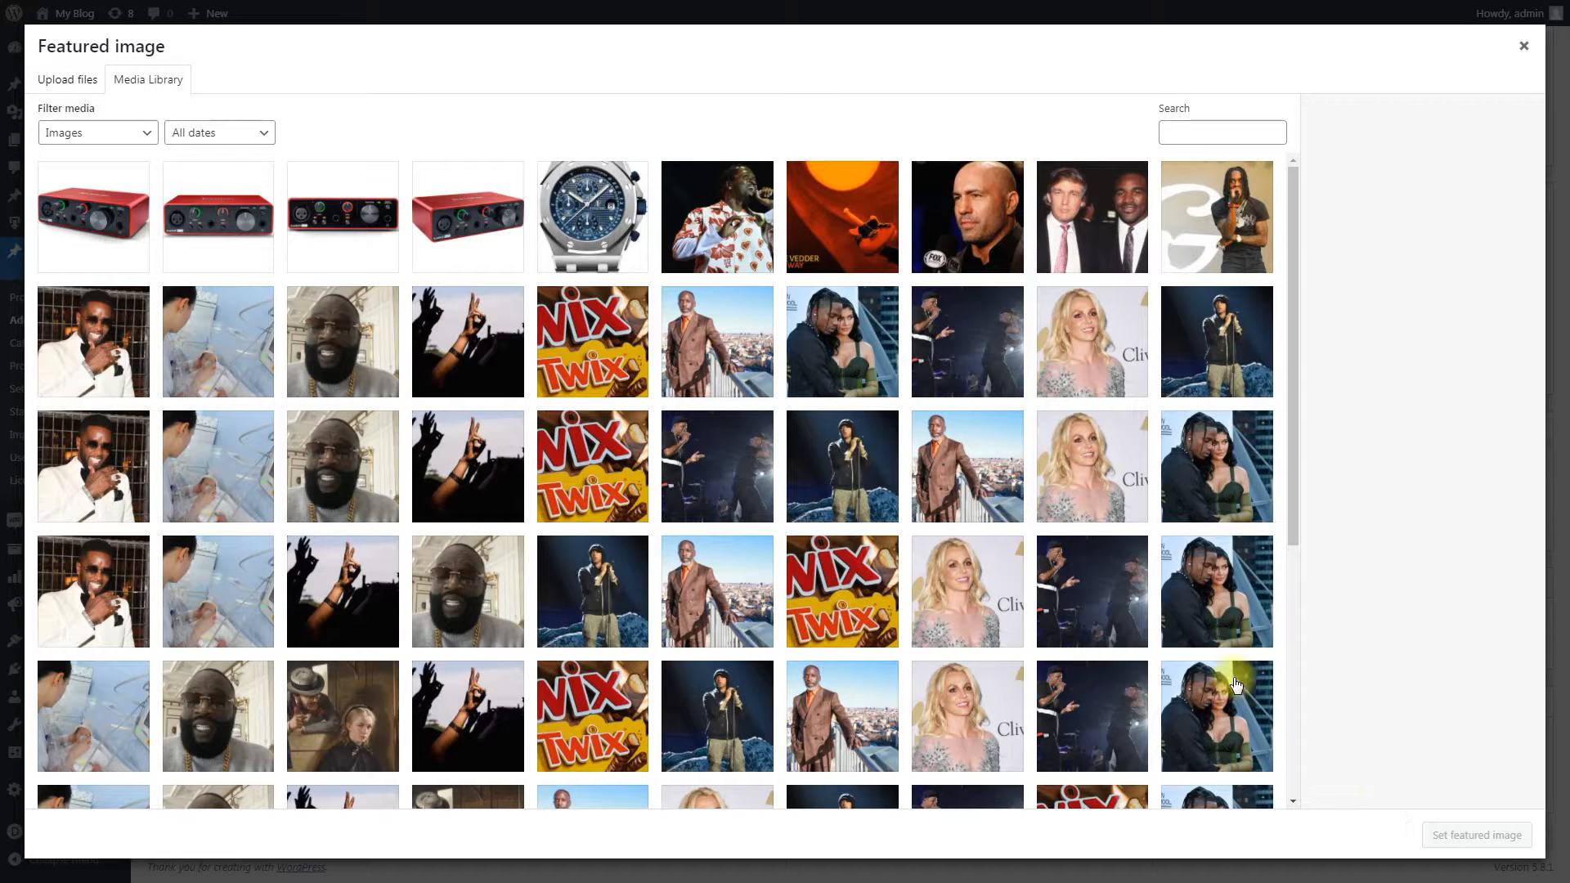
left_click(617, 243)
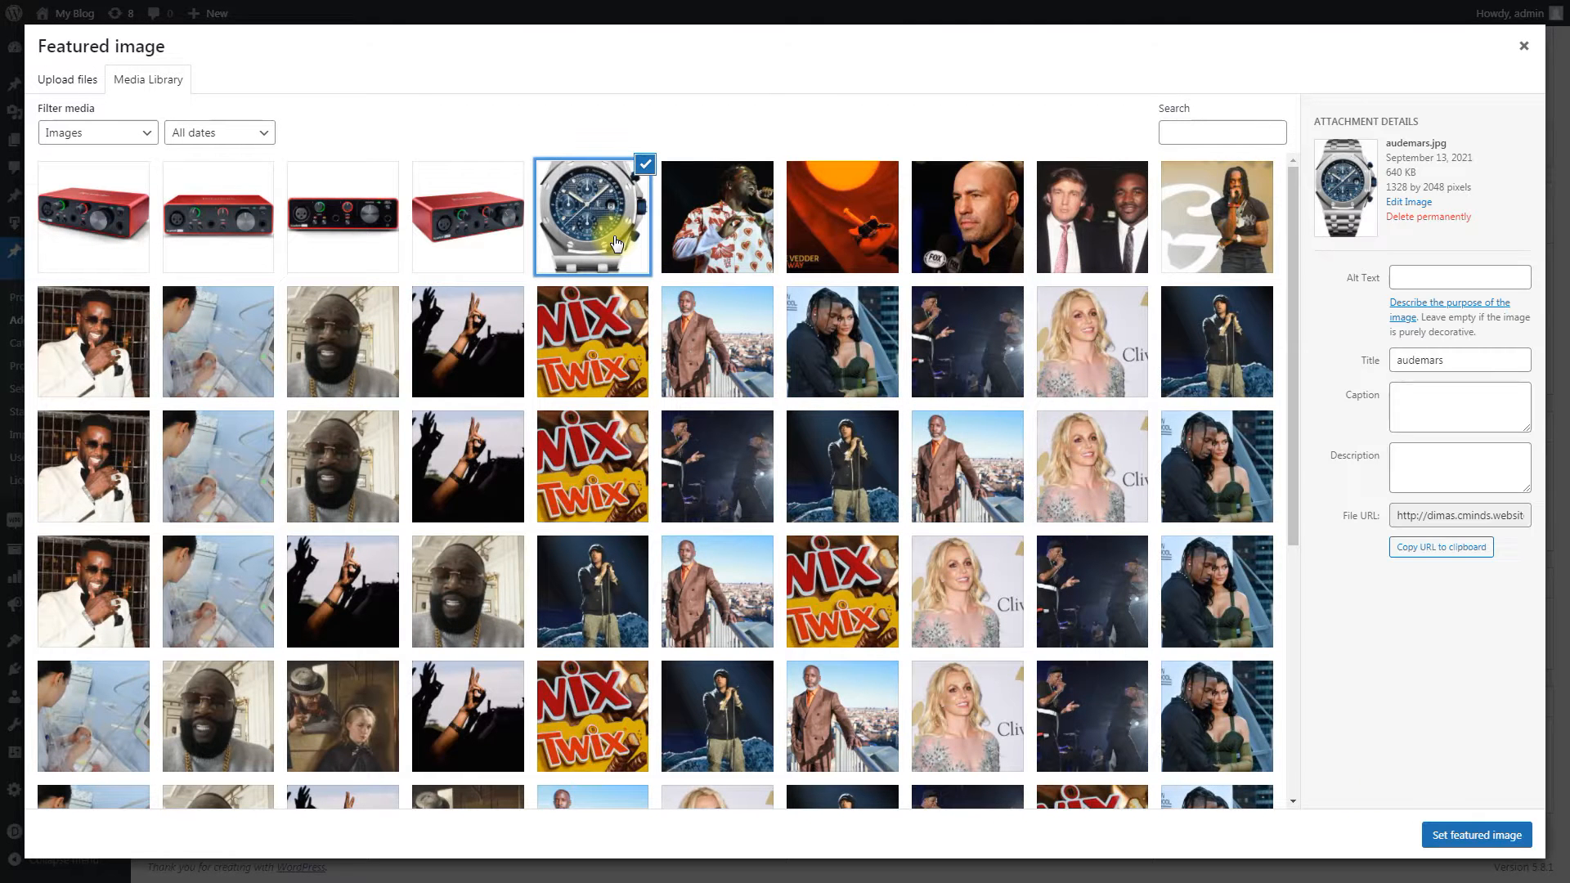
left_click(1461, 839)
scroll(1225, 728, "down", 3)
scroll(1249, 610, "up", 5)
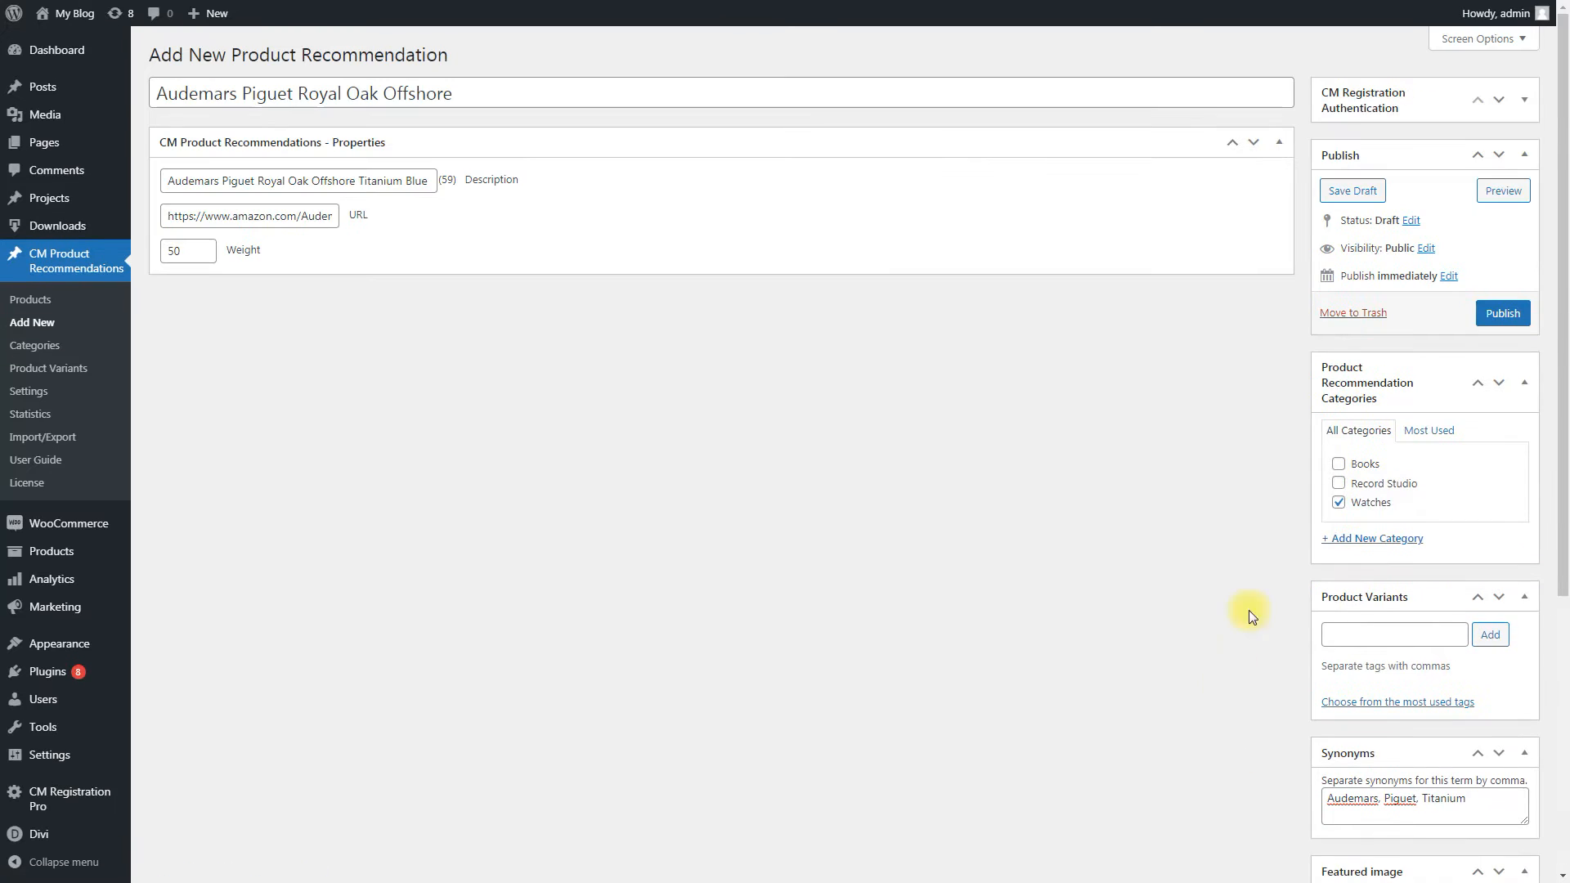
left_click(1501, 319)
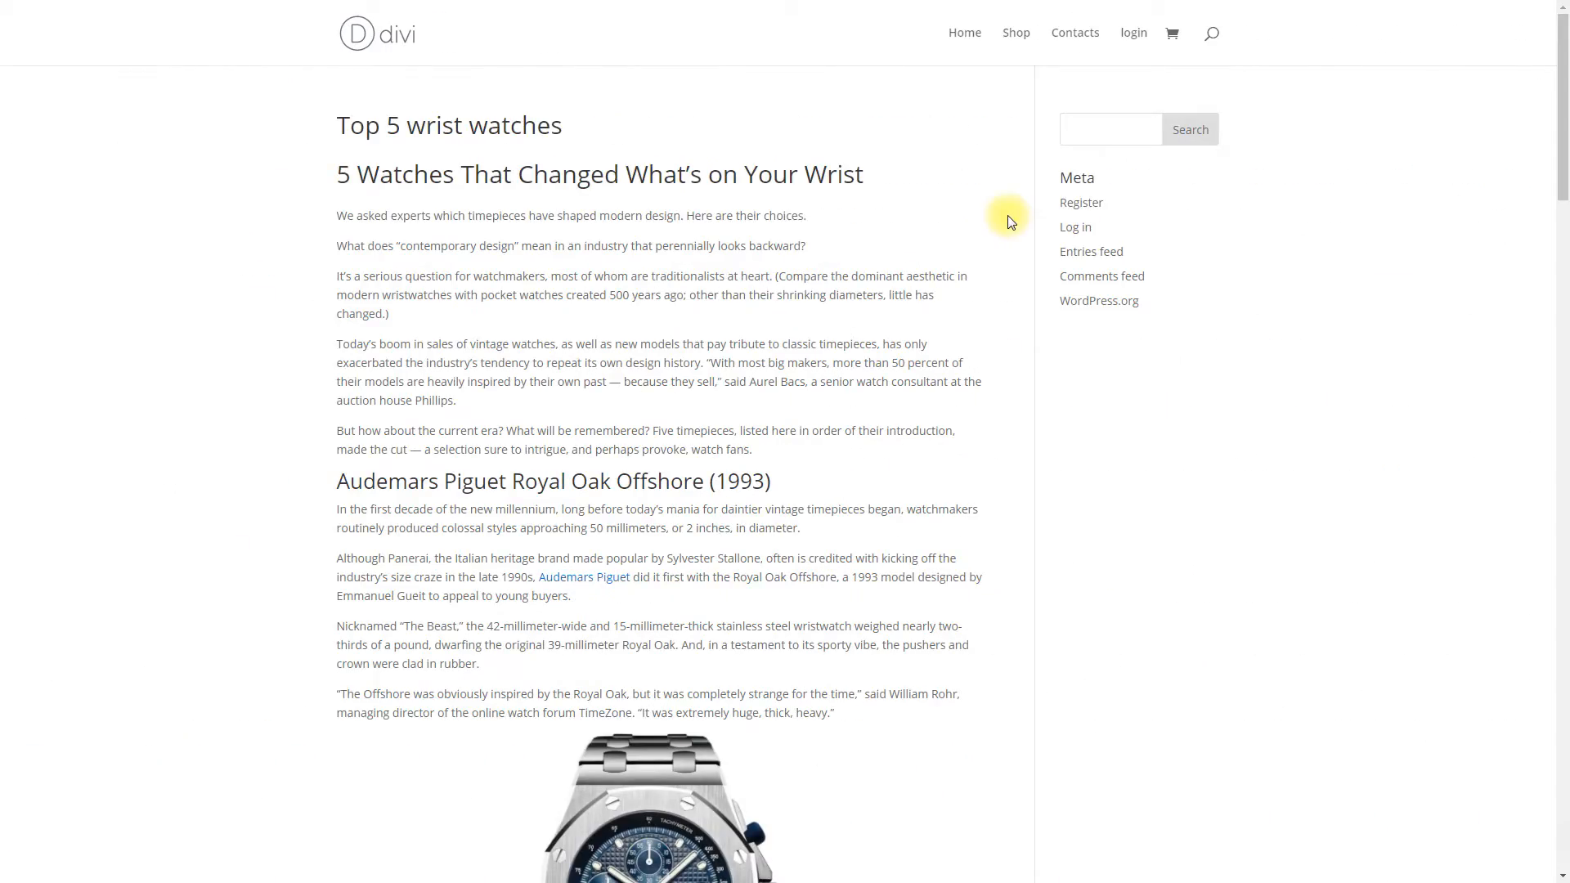
- Look through the "Top 5 wrist watches" post to its recommendations widget and open the Audemars Piguet Royal Oak Offshore item
scroll(1008, 214, "down", 20)
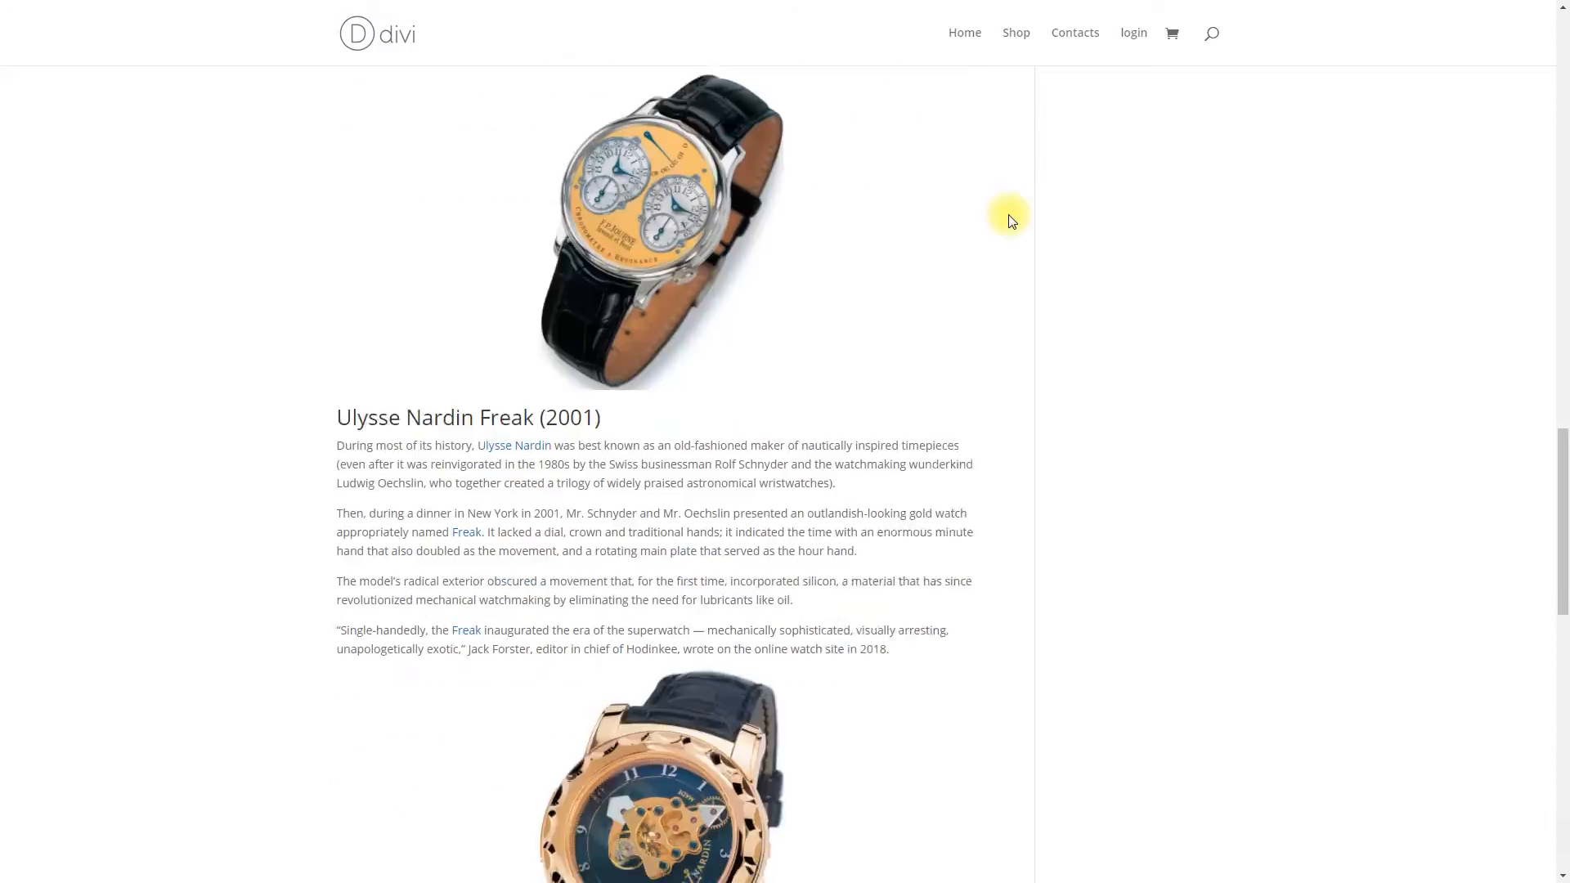
scroll(1012, 219, "down", 15)
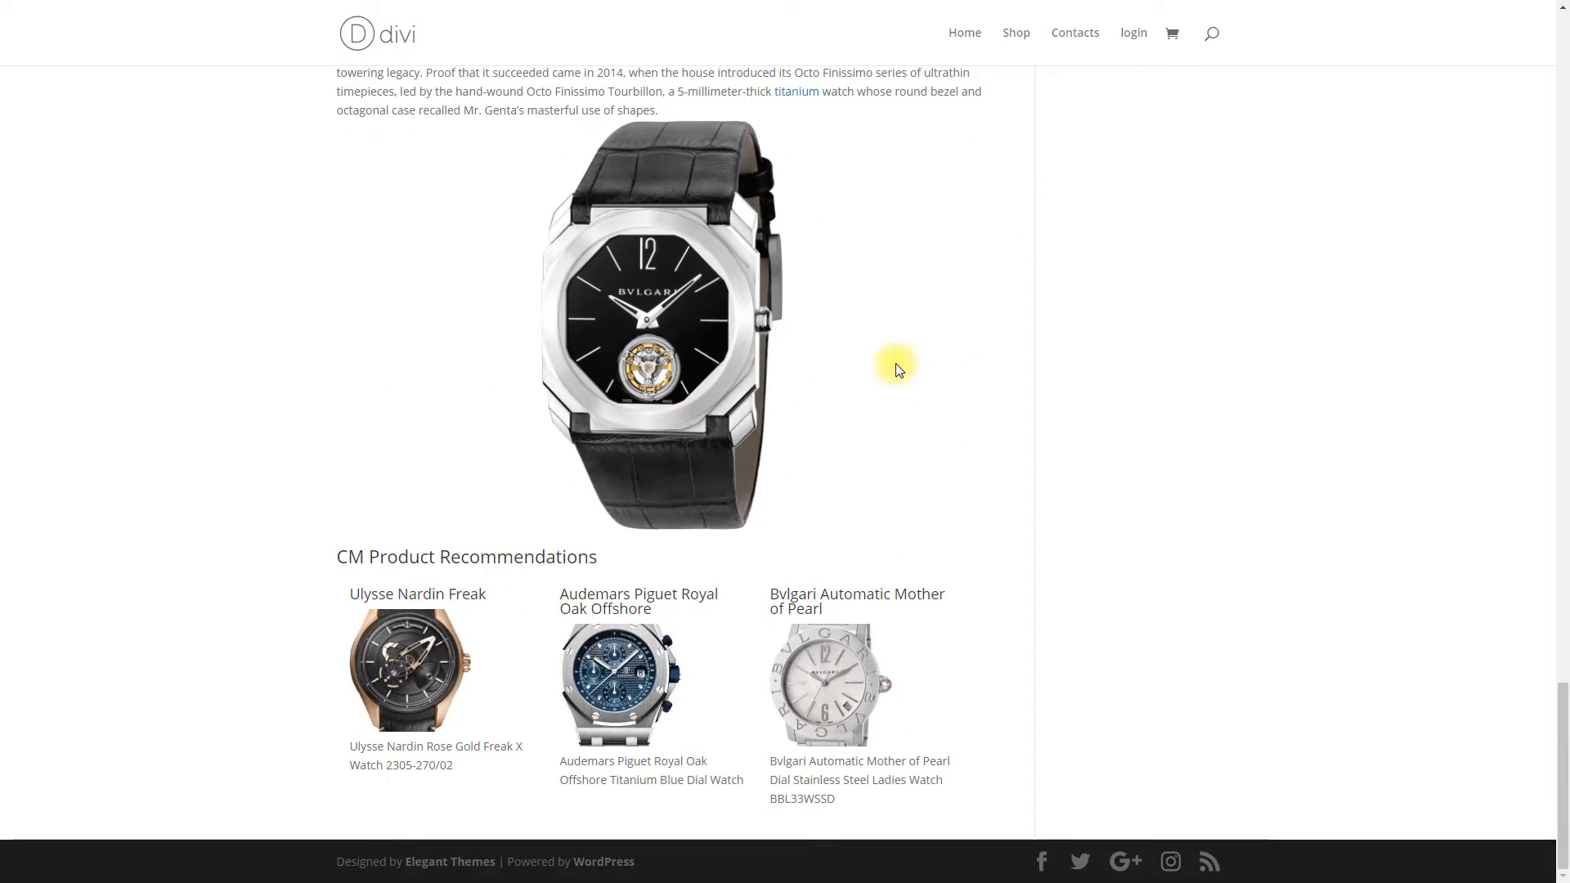
left_click(614, 689)
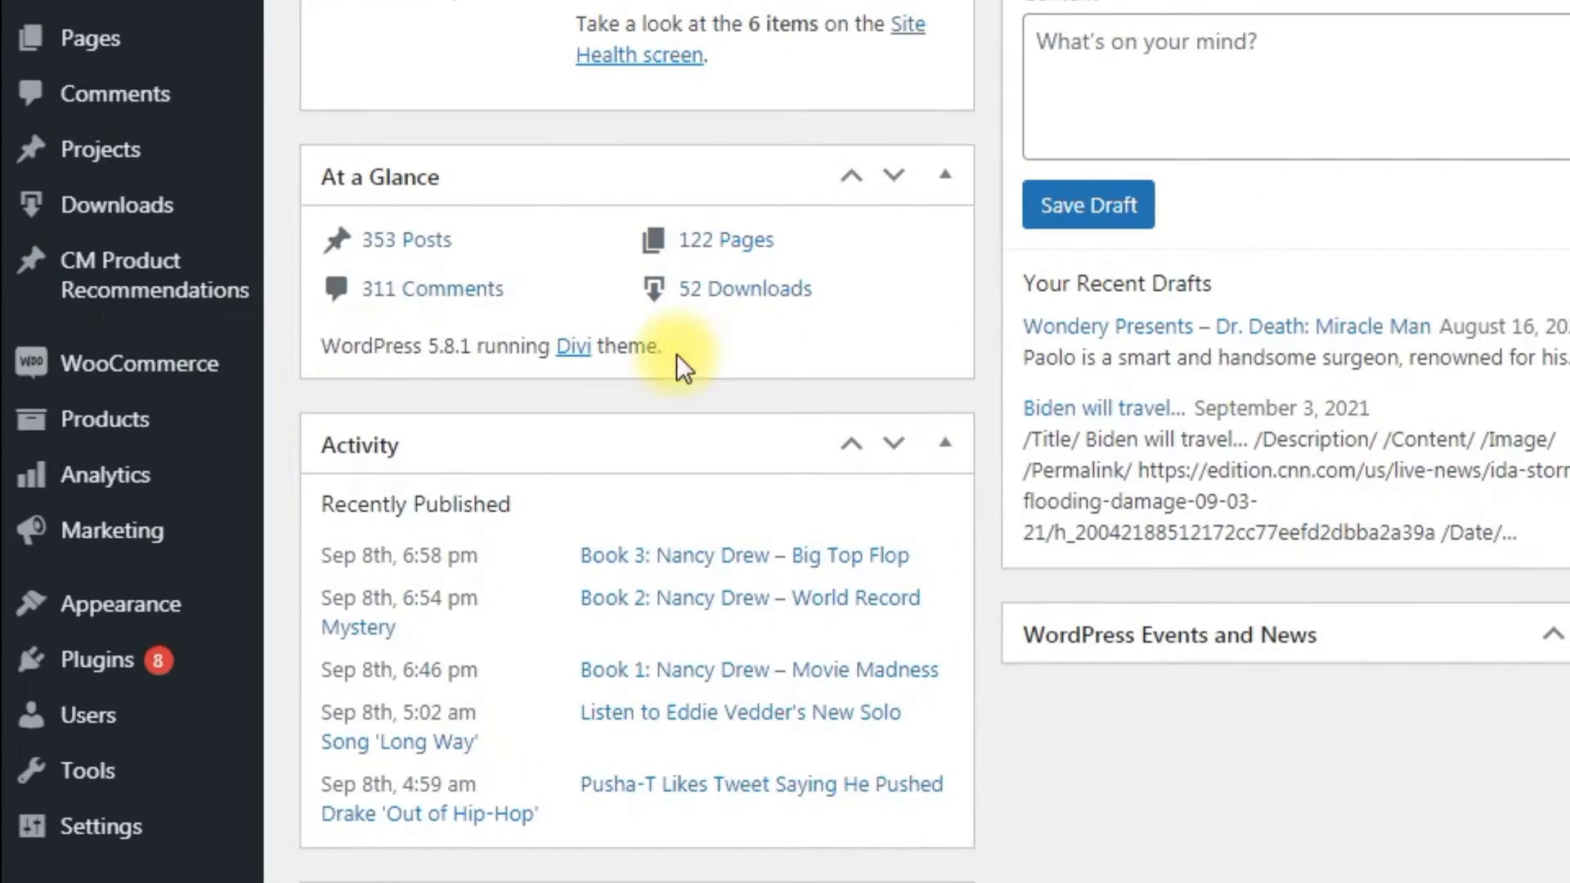
- Open the CM Product Recommendations settings and review the general and widget display options
mouse_move(90, 319)
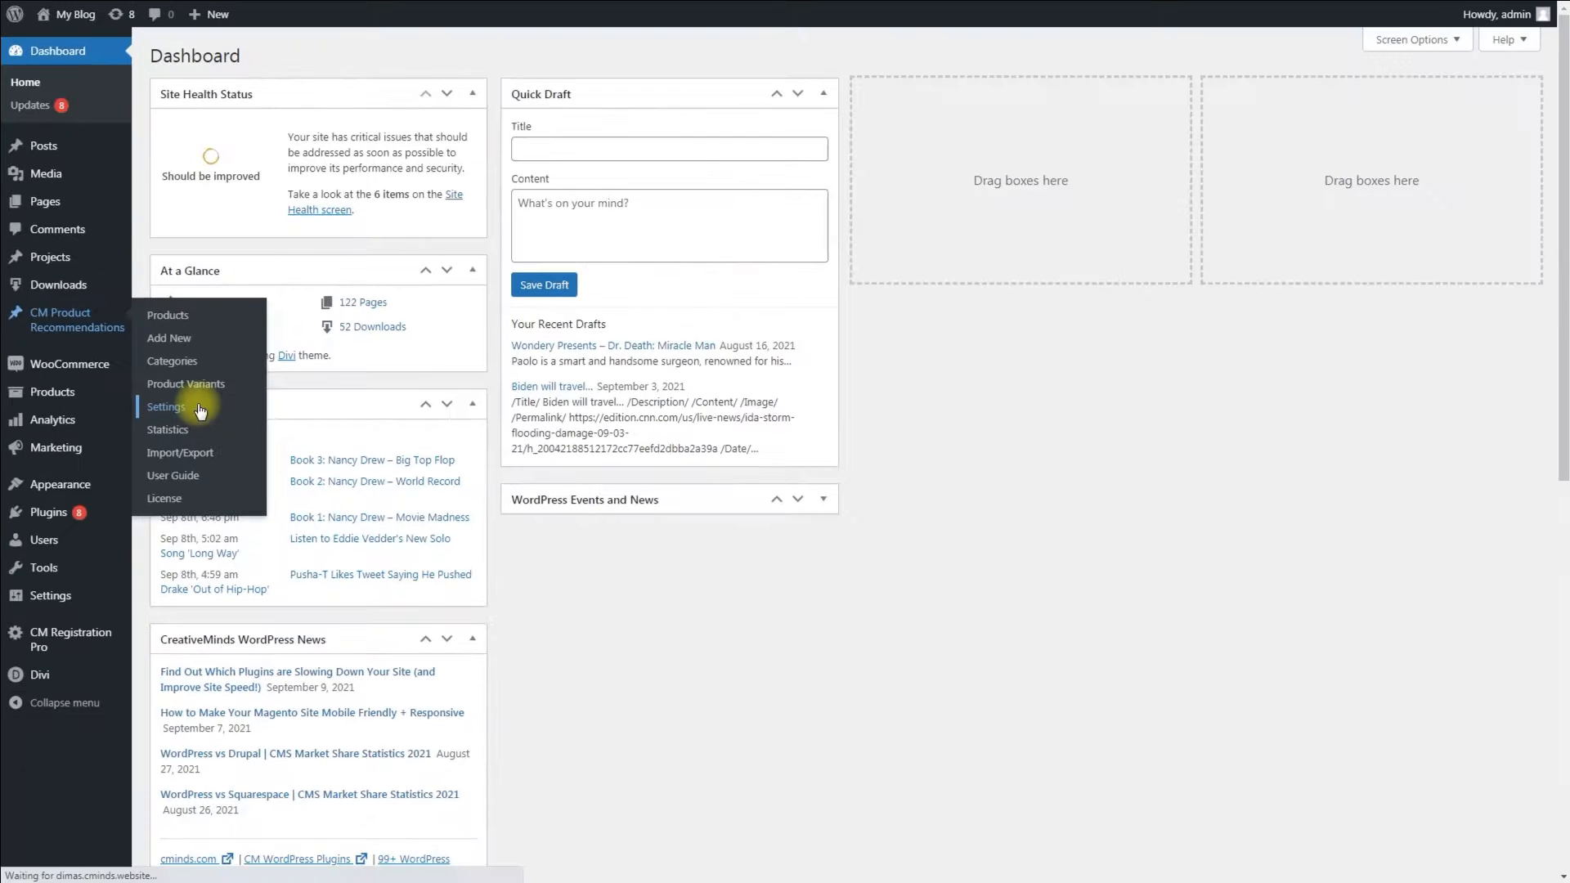
left_click(401, 453)
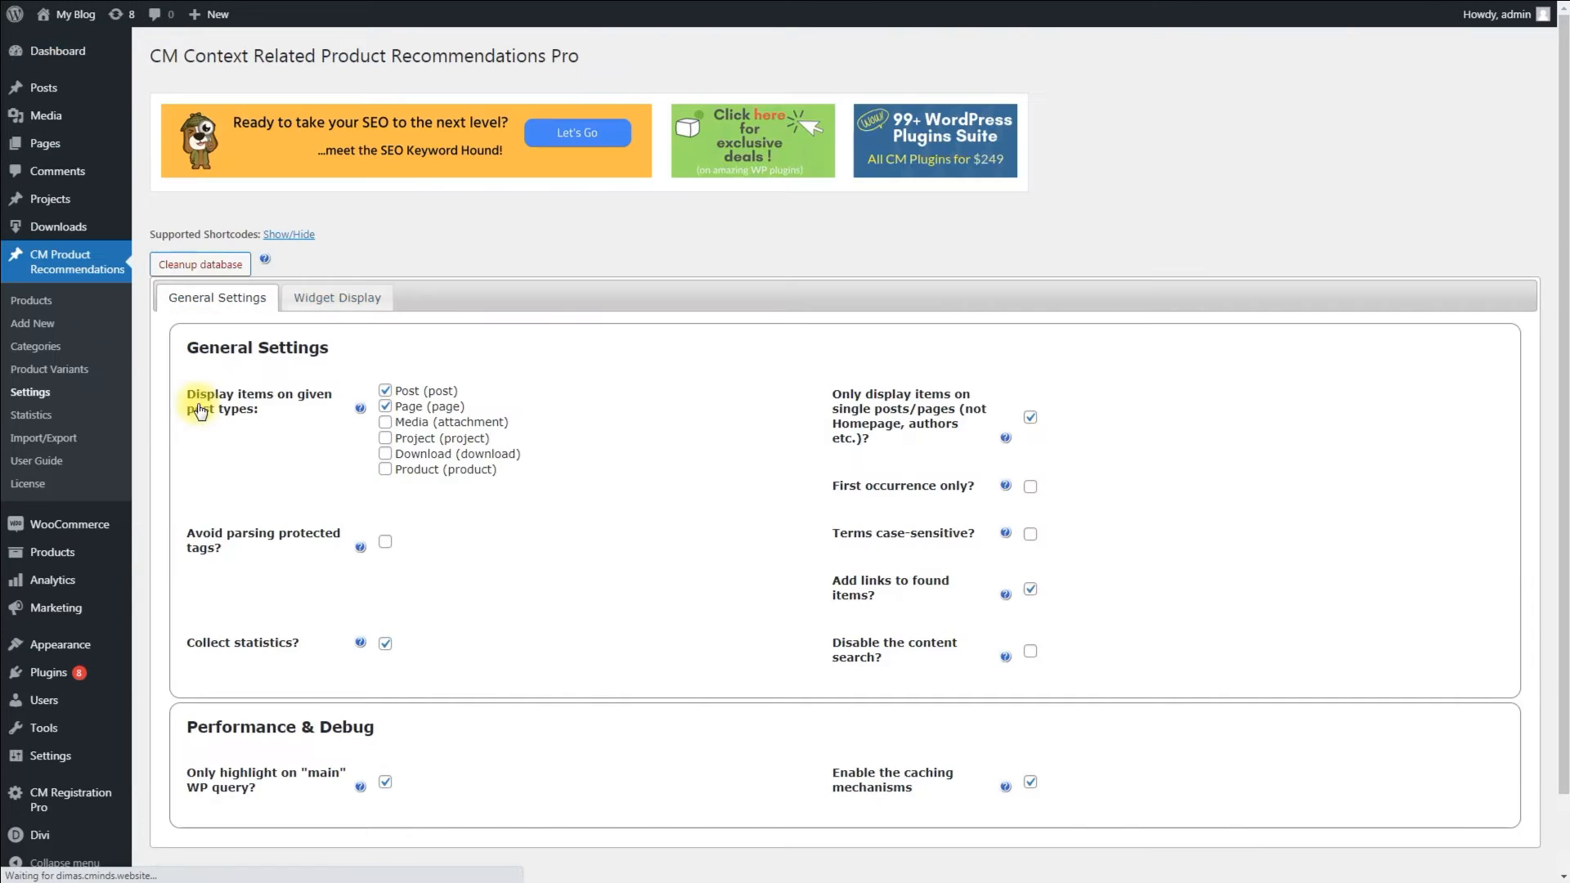
scroll(70, 416, "down", 2)
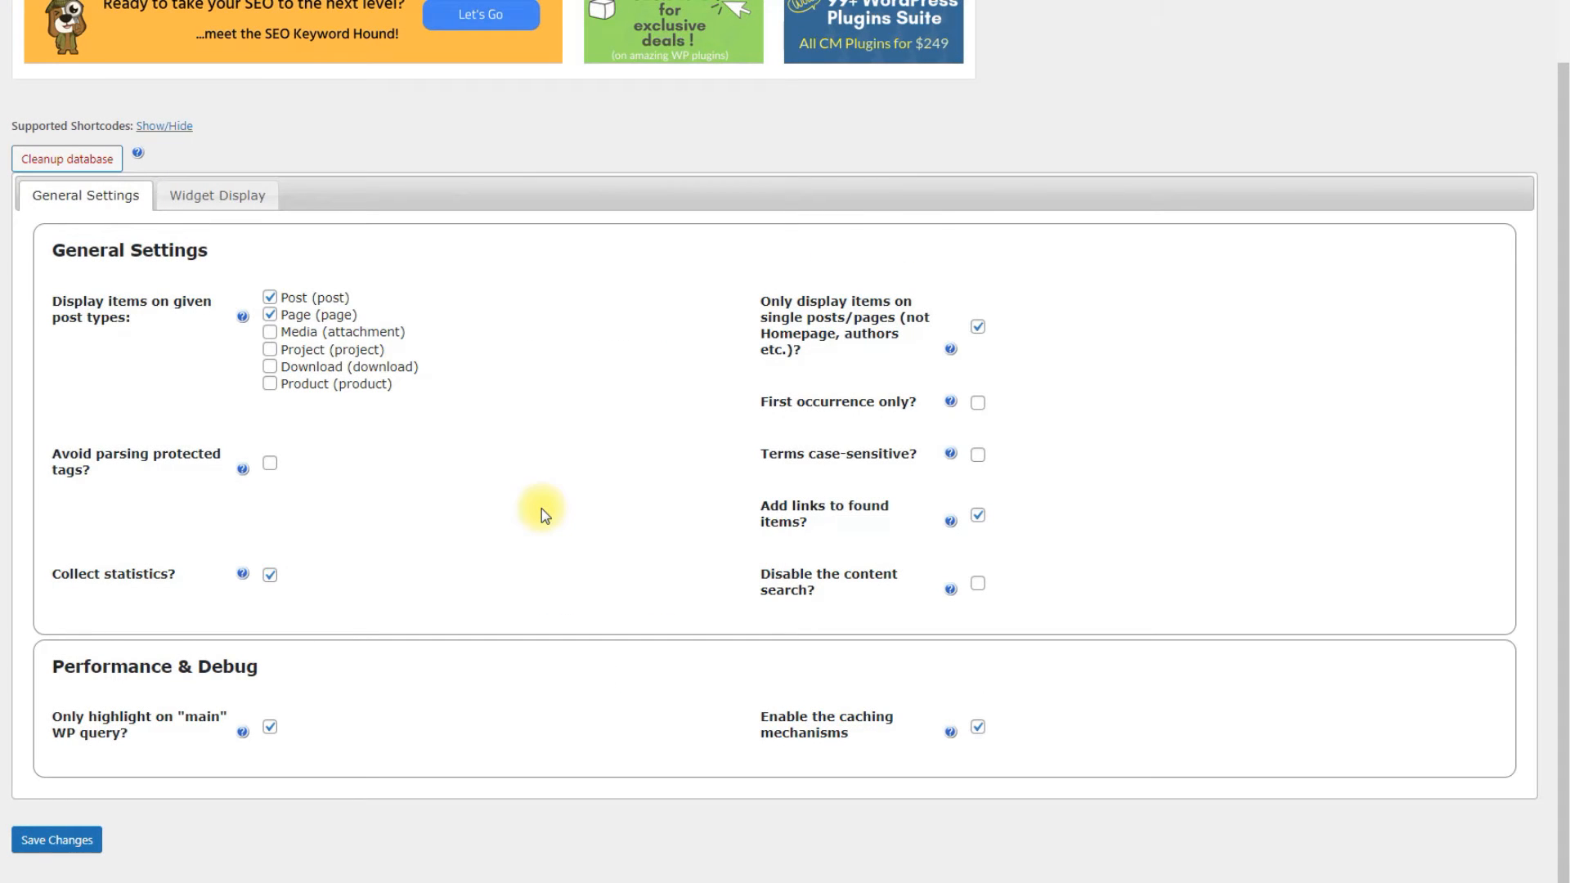
left_click(263, 200)
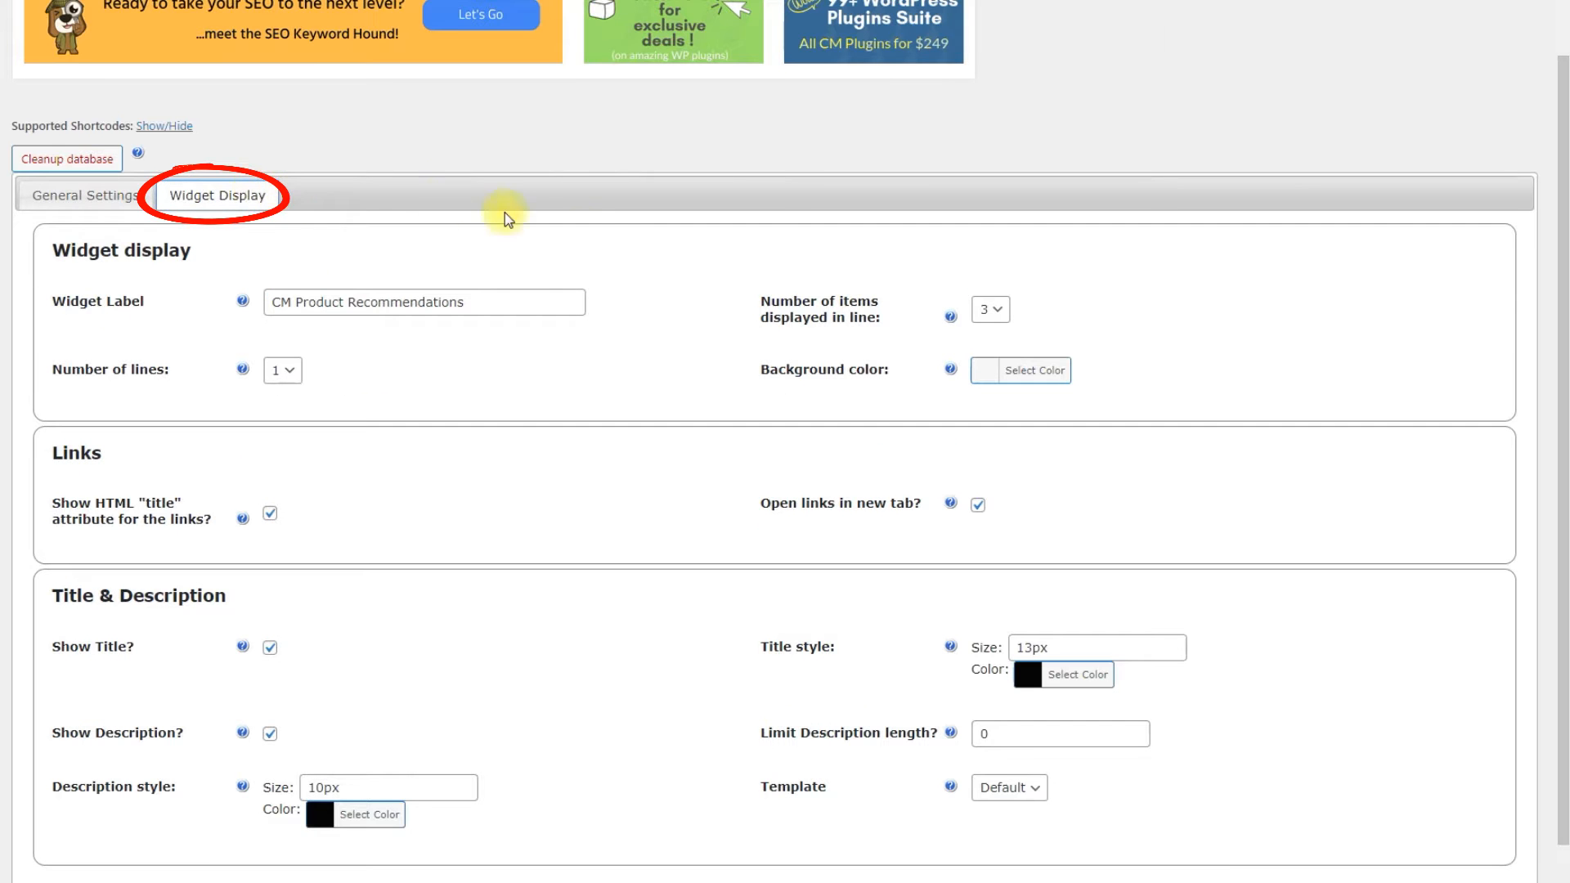
scroll(642, 316, "down", 1)
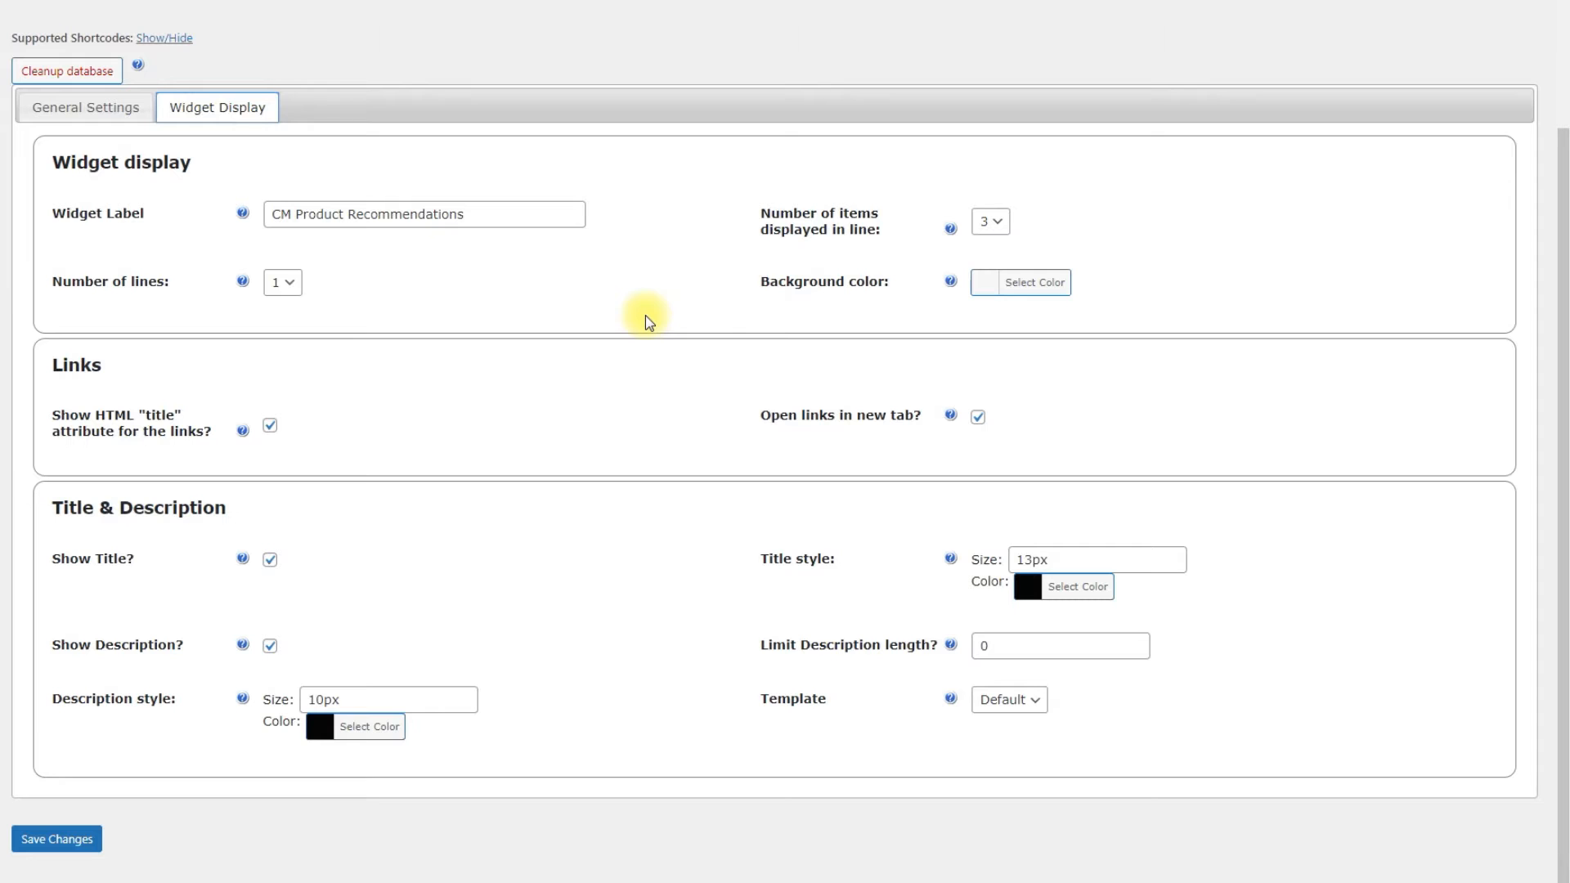
- Try out a background color for the widget, starting with #dbdbdb, and clear the chosen color
left_click(1035, 286)
left_click(1087, 340)
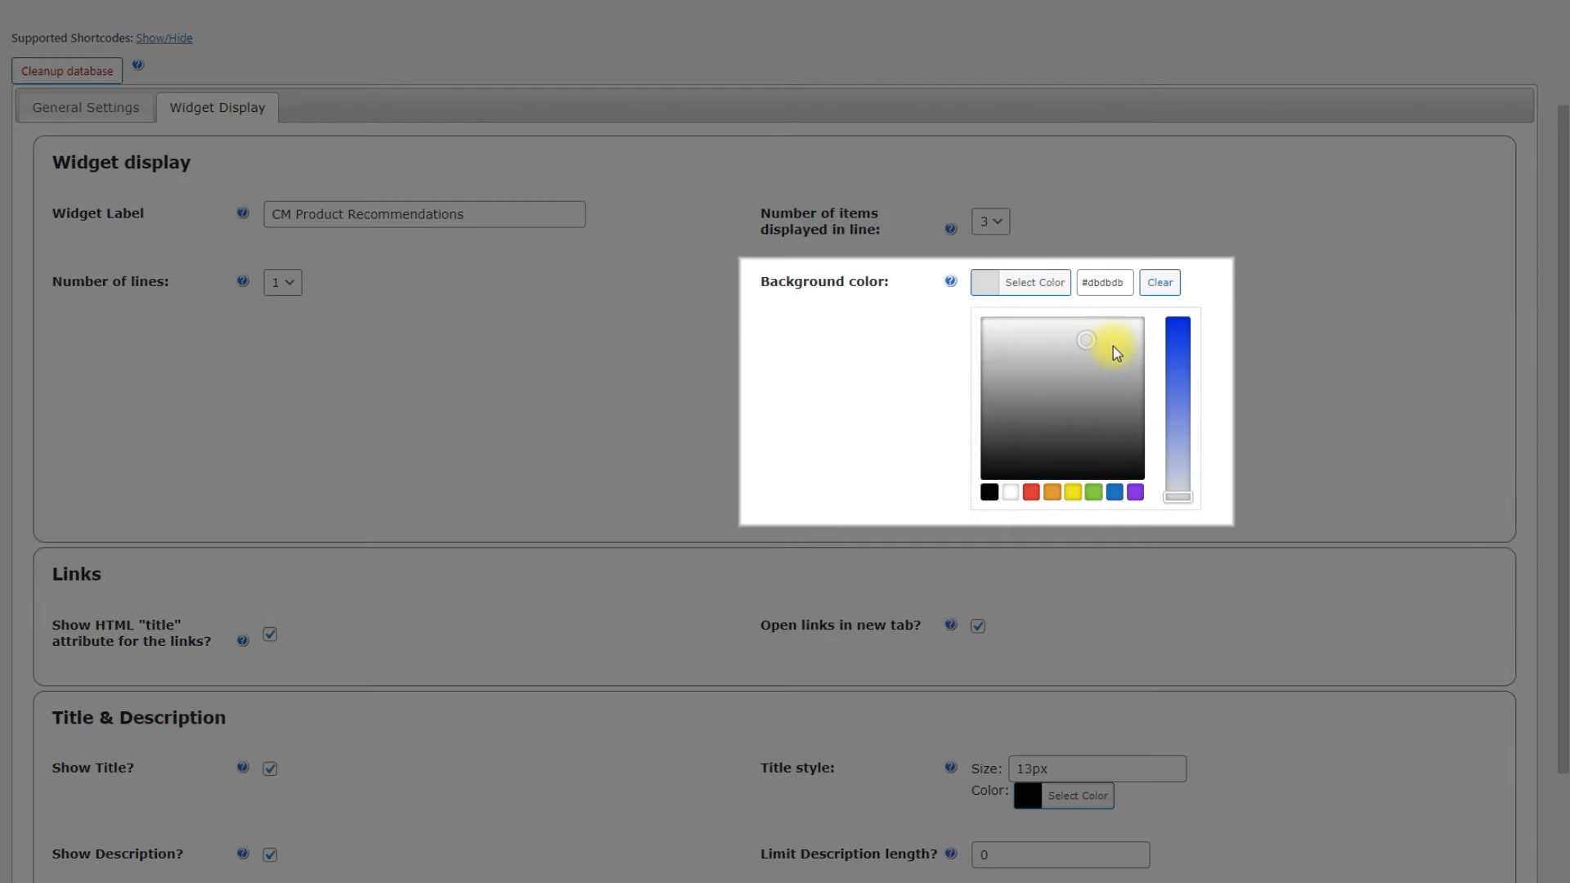
left_click(1176, 360)
left_click(1160, 282)
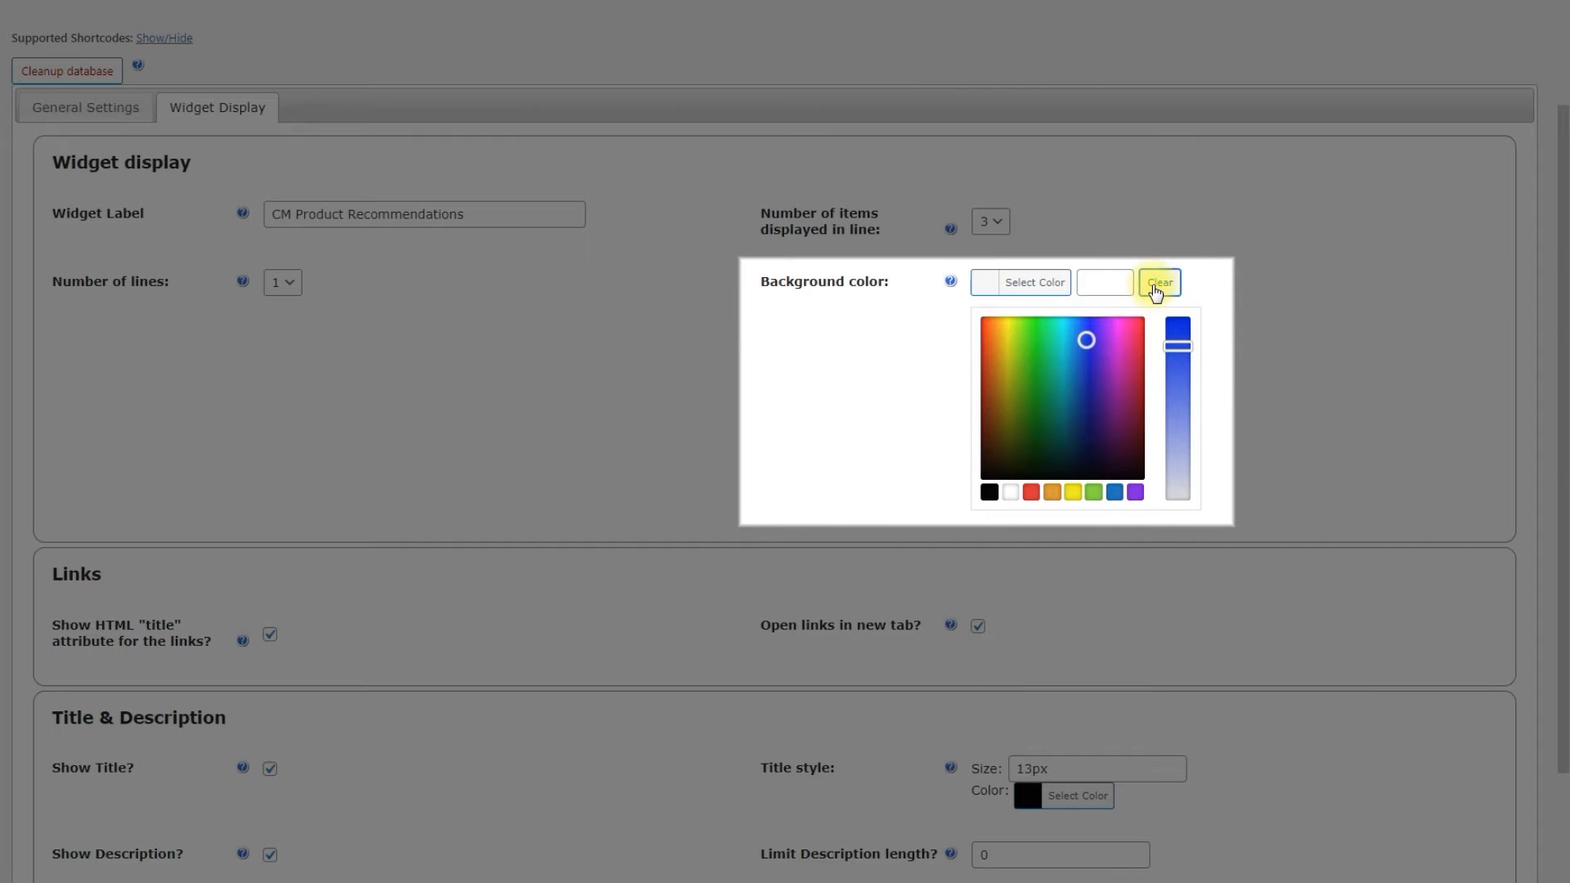
left_click(1282, 325)
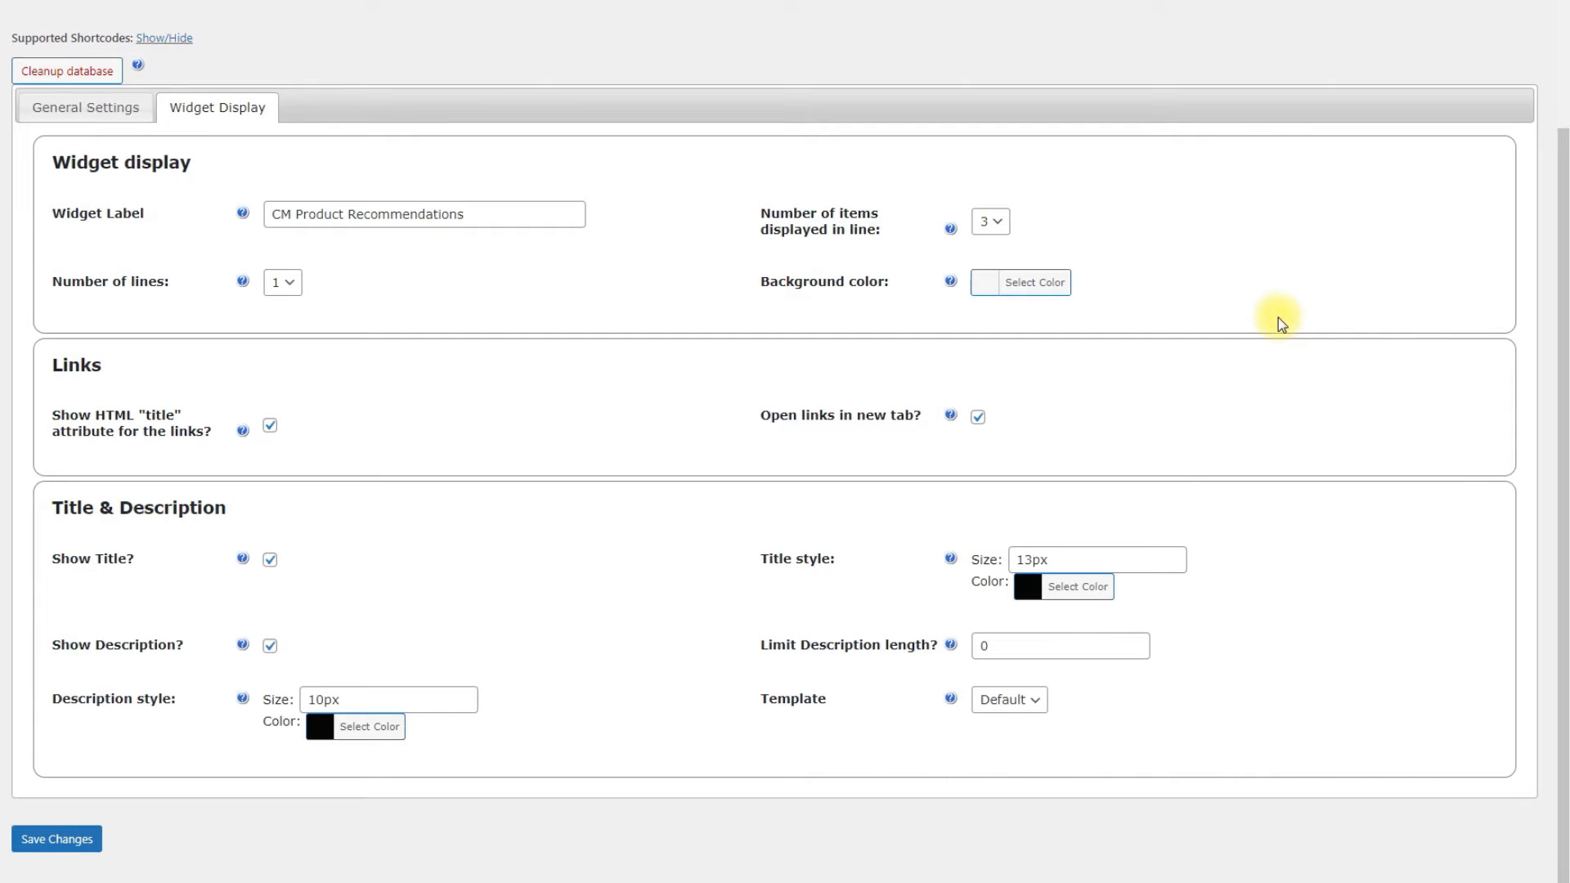
- Try the Slider template to view its settings and restore the widget's Default template
left_click(1035, 708)
left_click(1039, 722)
key("Down")
scroll(1192, 691, "down", 3)
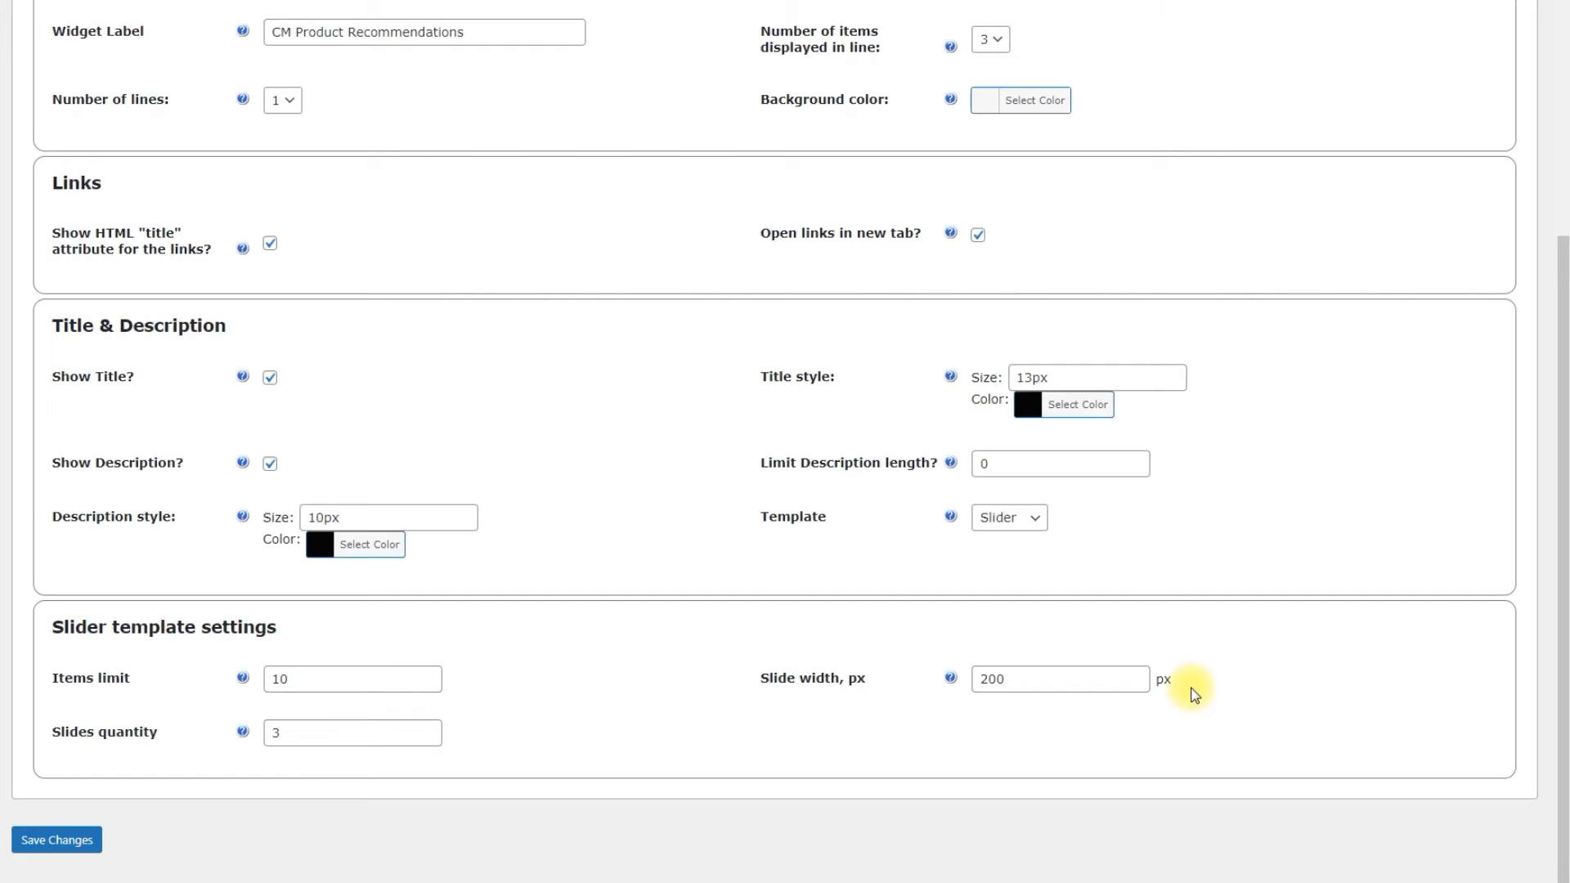
left_click(1030, 517)
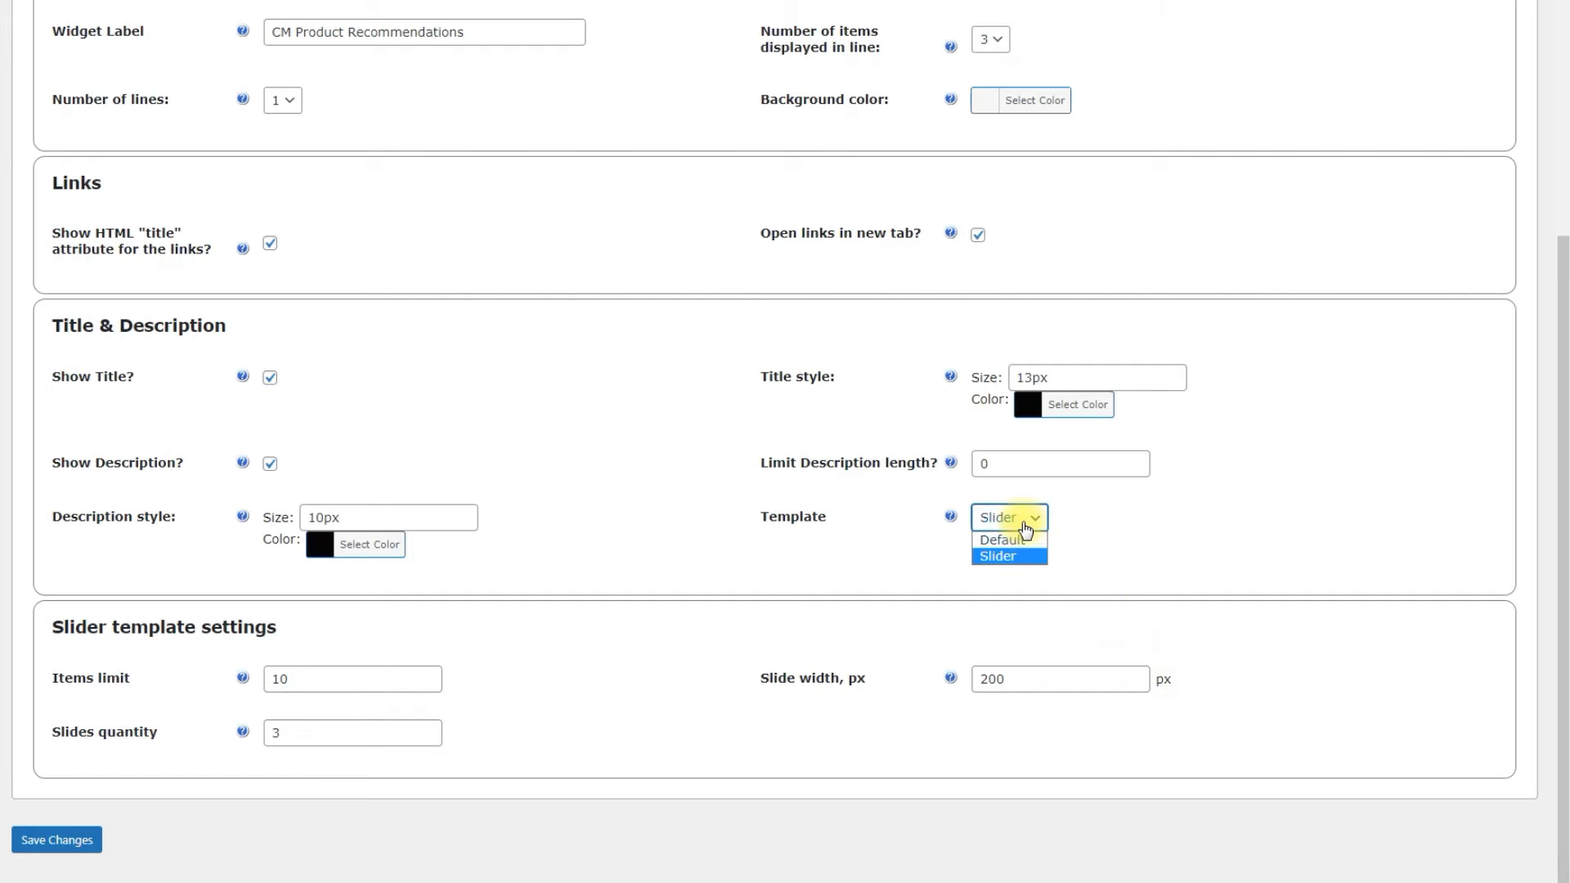
left_click(1025, 537)
left_click(1028, 542)
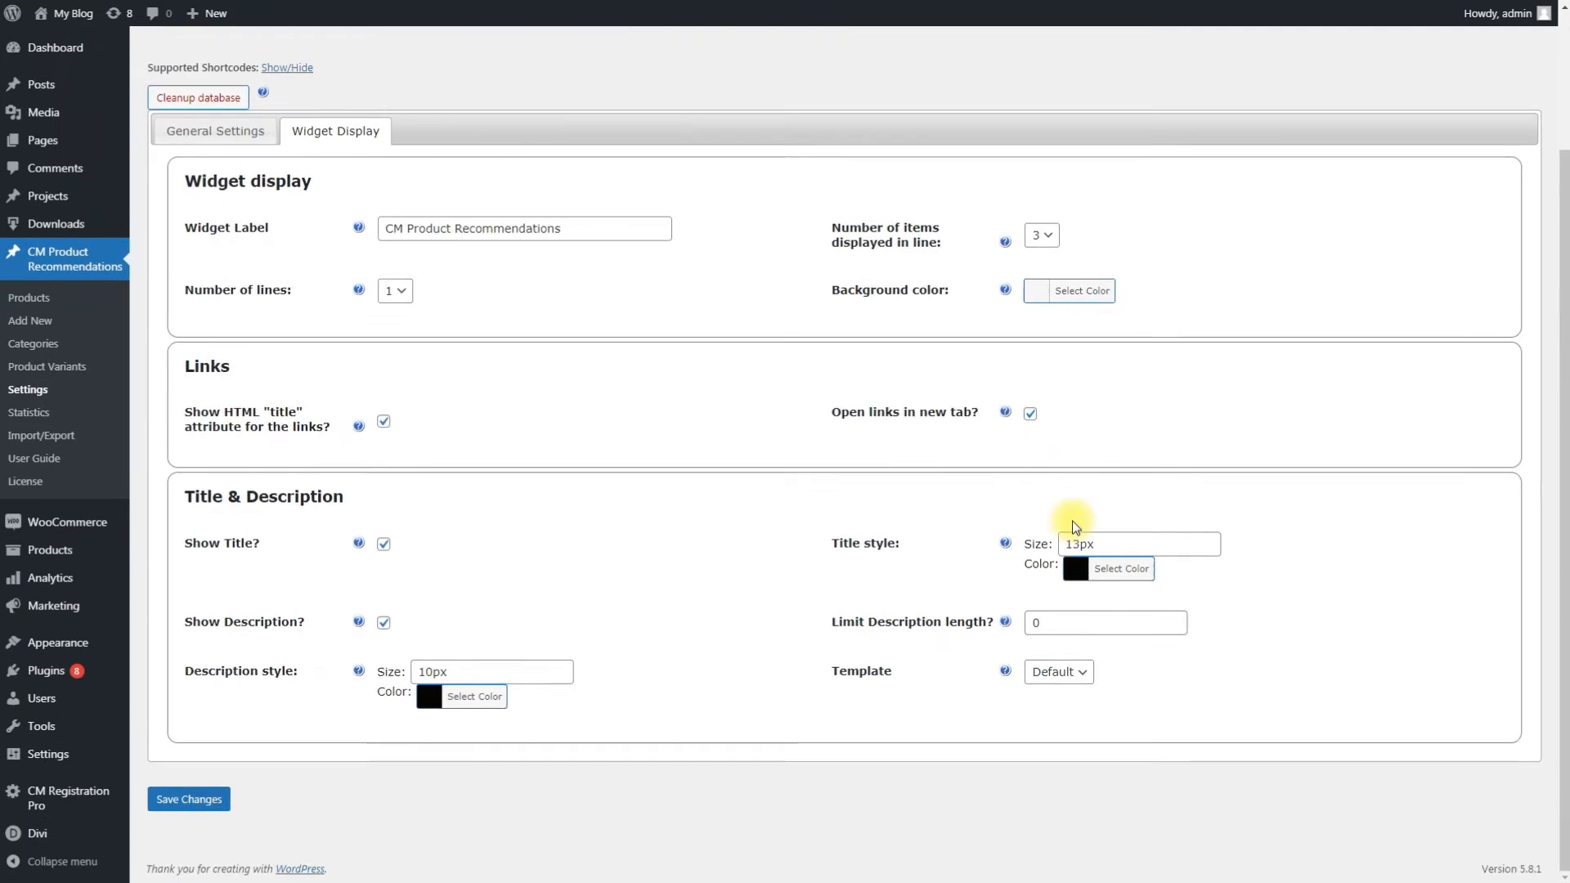
- Fill in the new recommendation category form with the name "Watches" and the description "Watches category"
scroll(1028, 541, "up", 3)
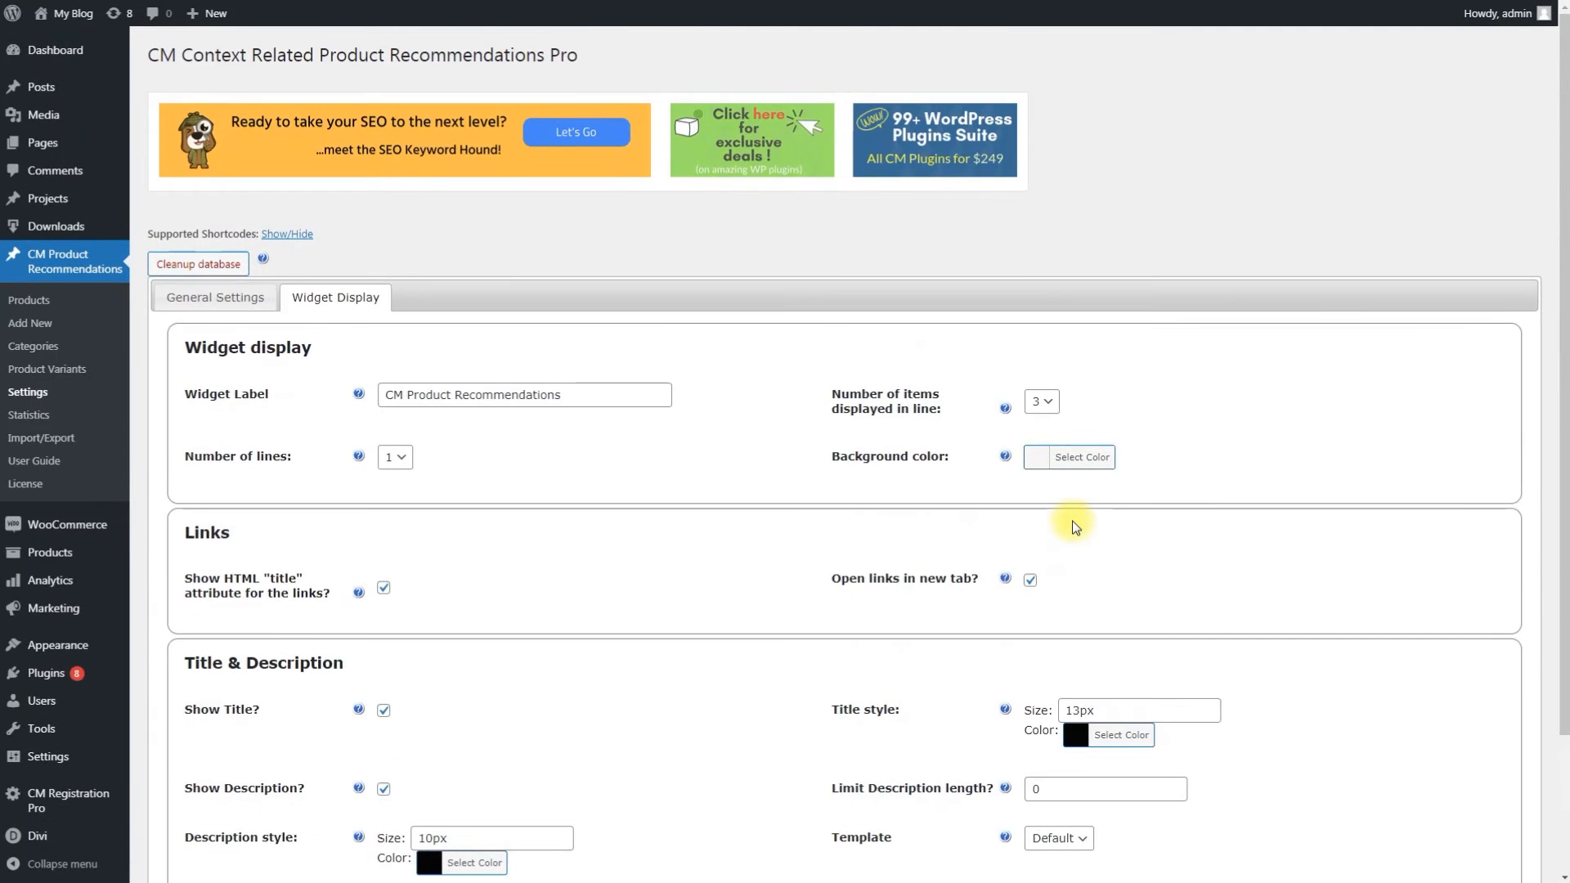
left_click(238, 297)
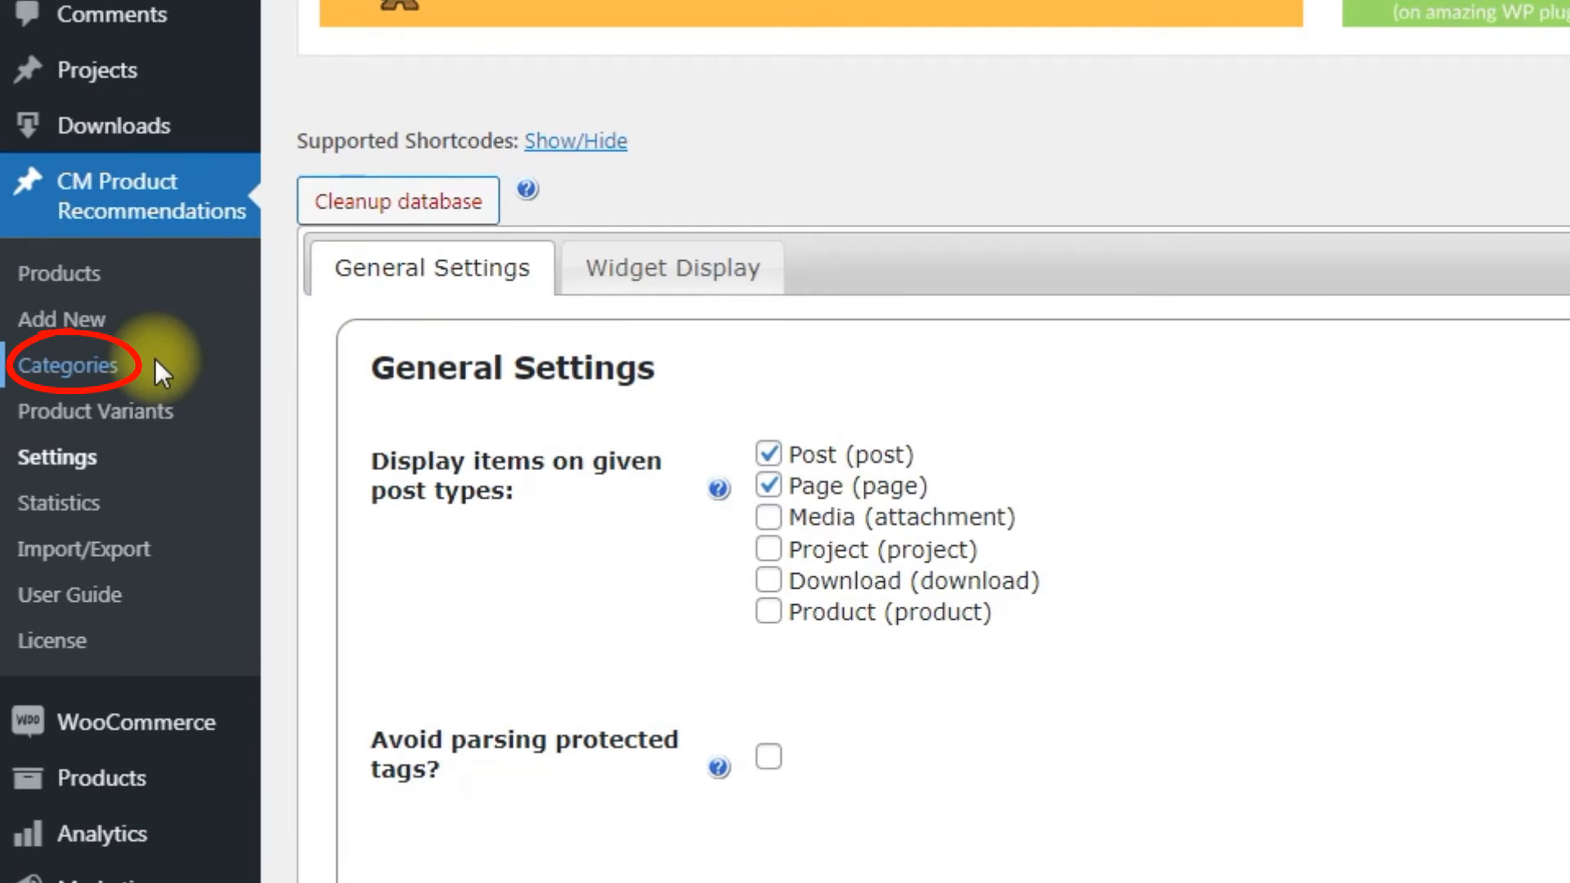
left_click(155, 358)
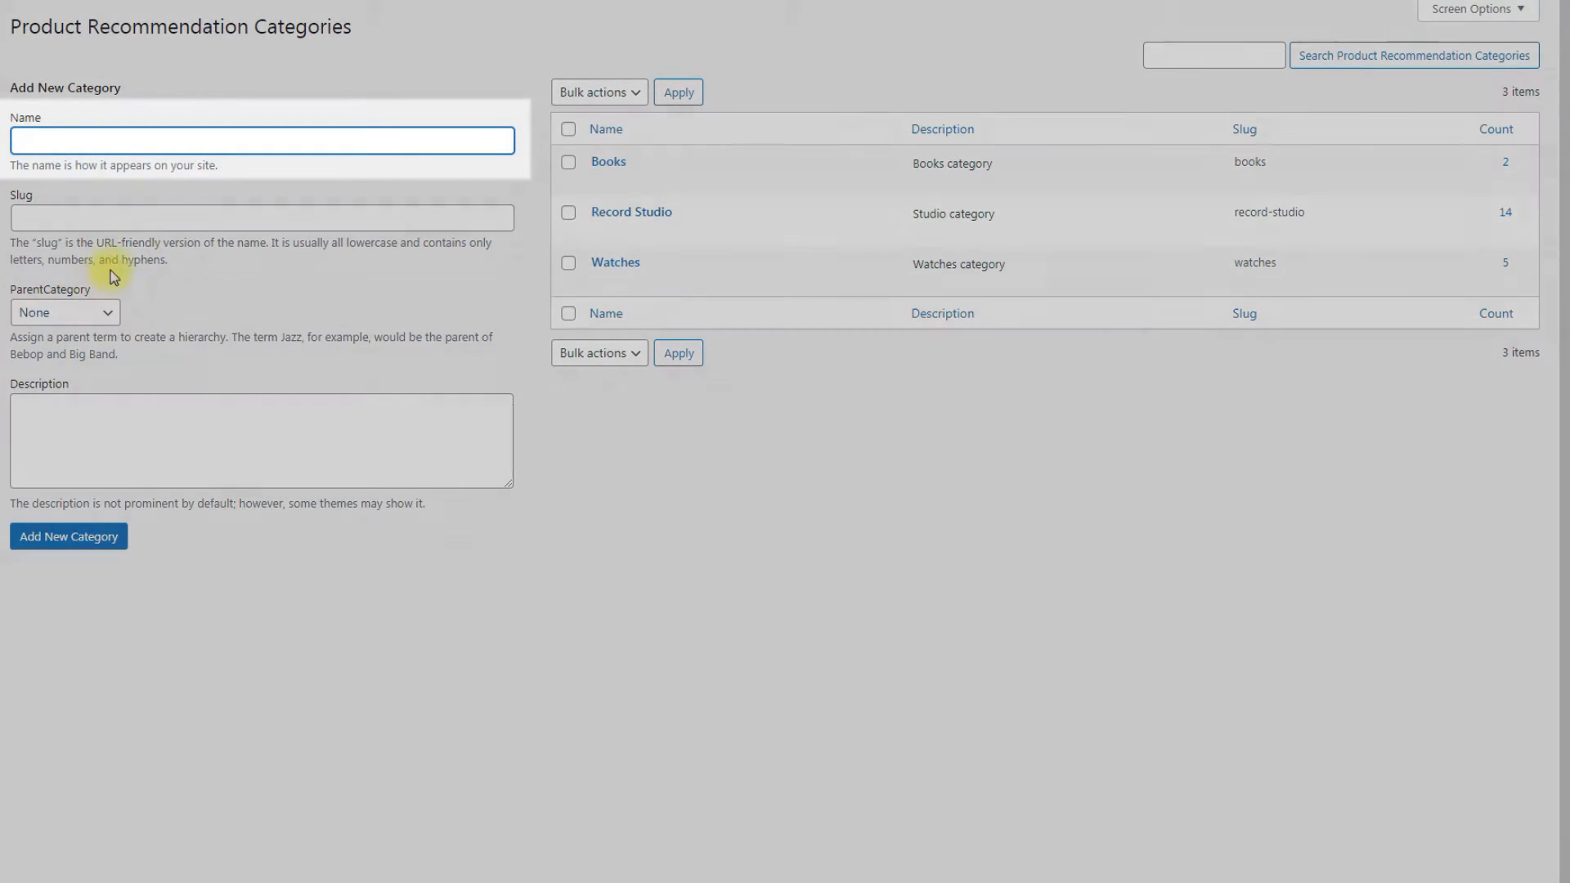
left_click(312, 139)
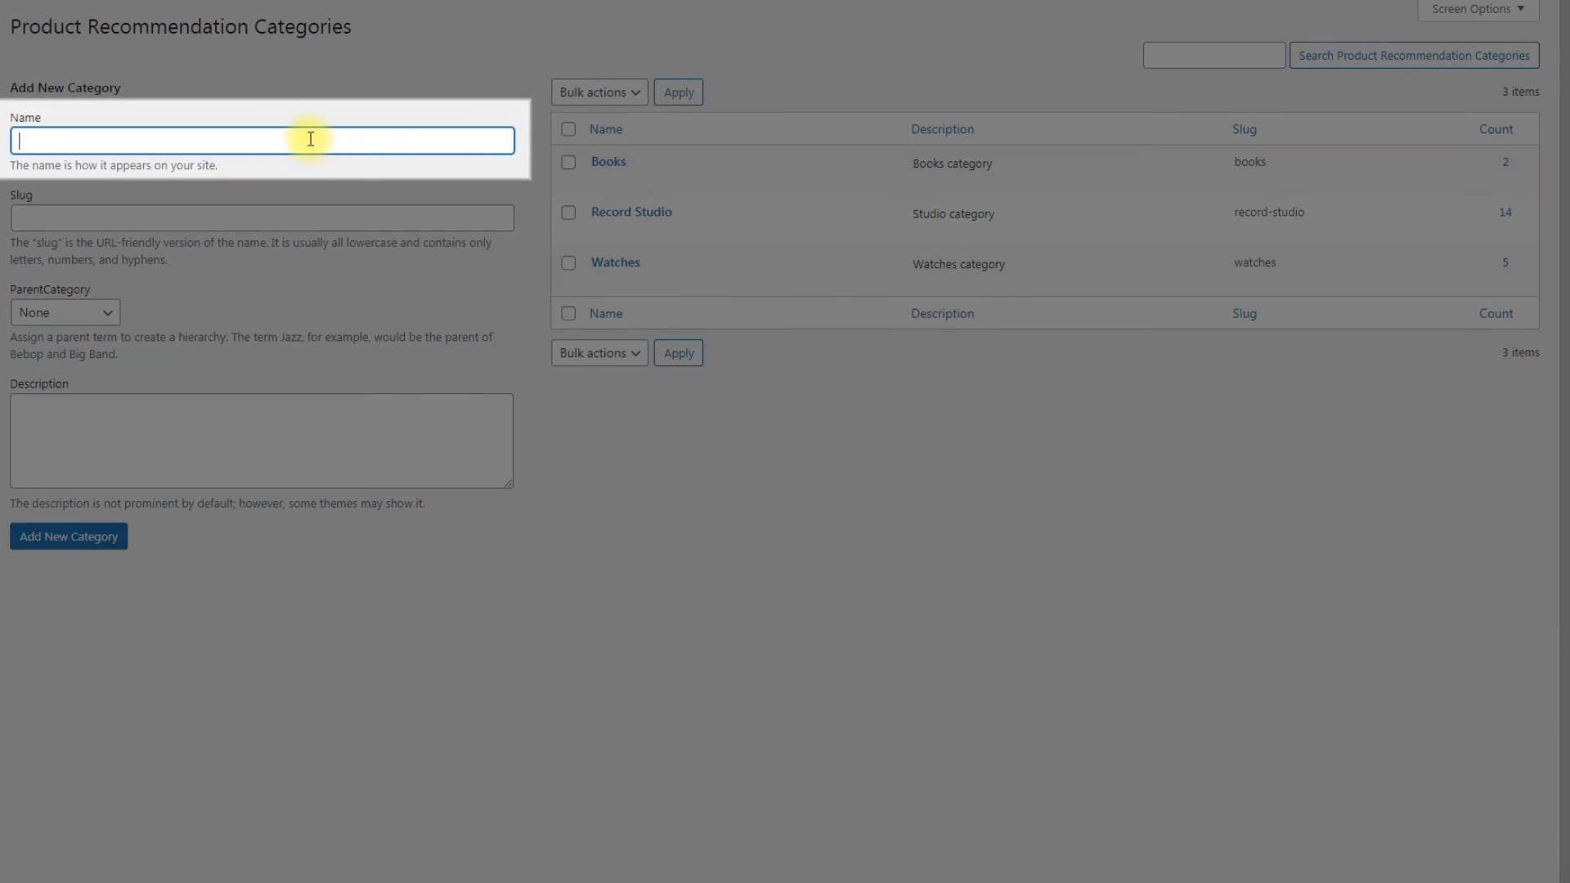
type("Watches")
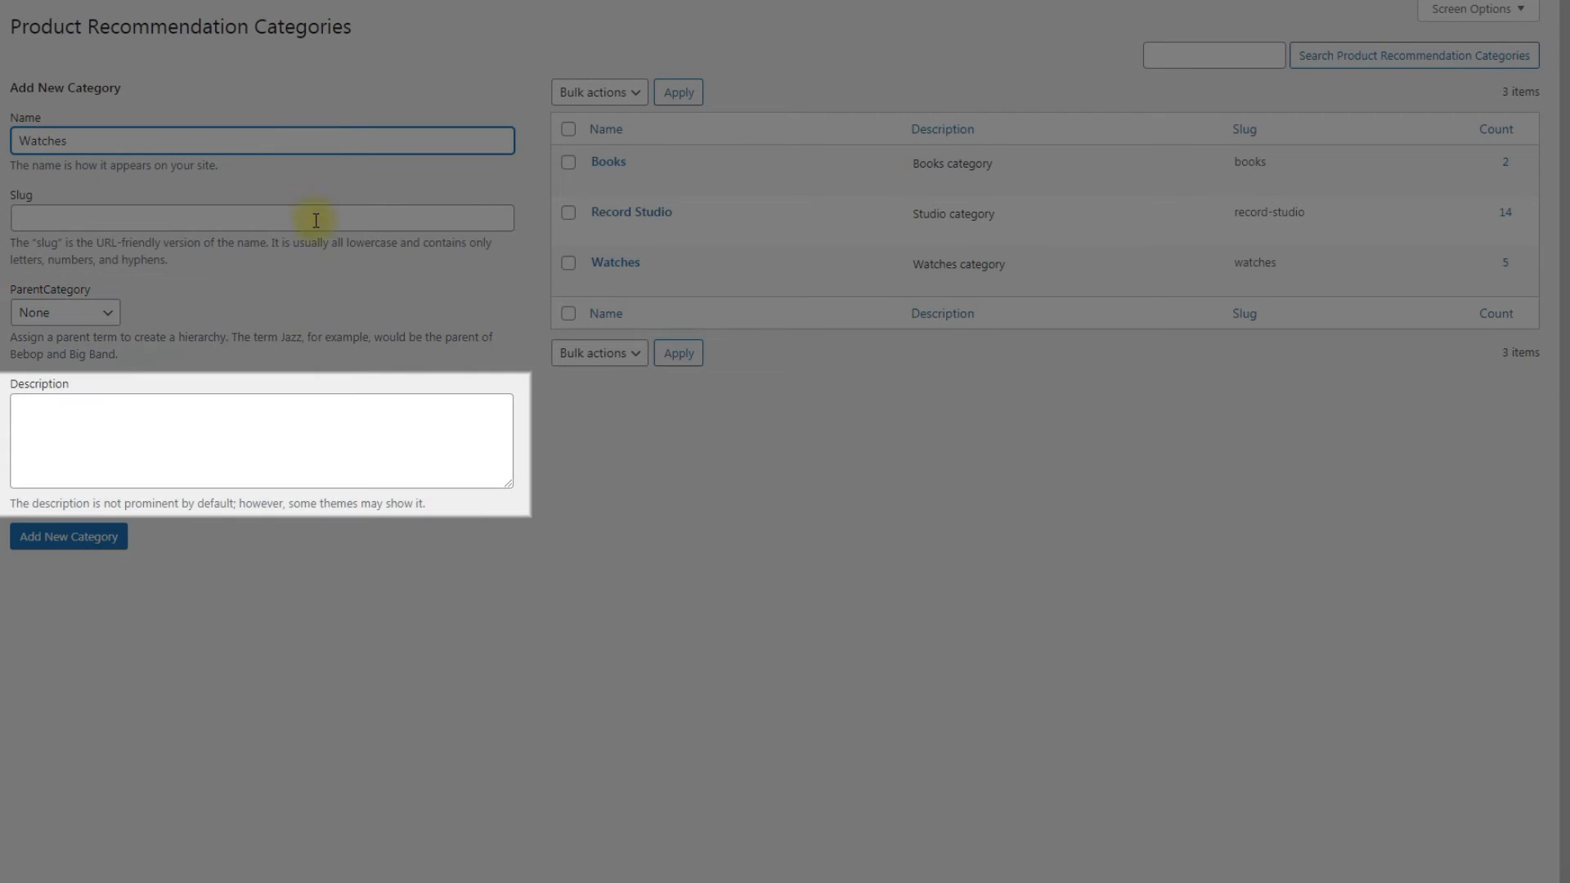
left_click(350, 432)
type("Watches category")
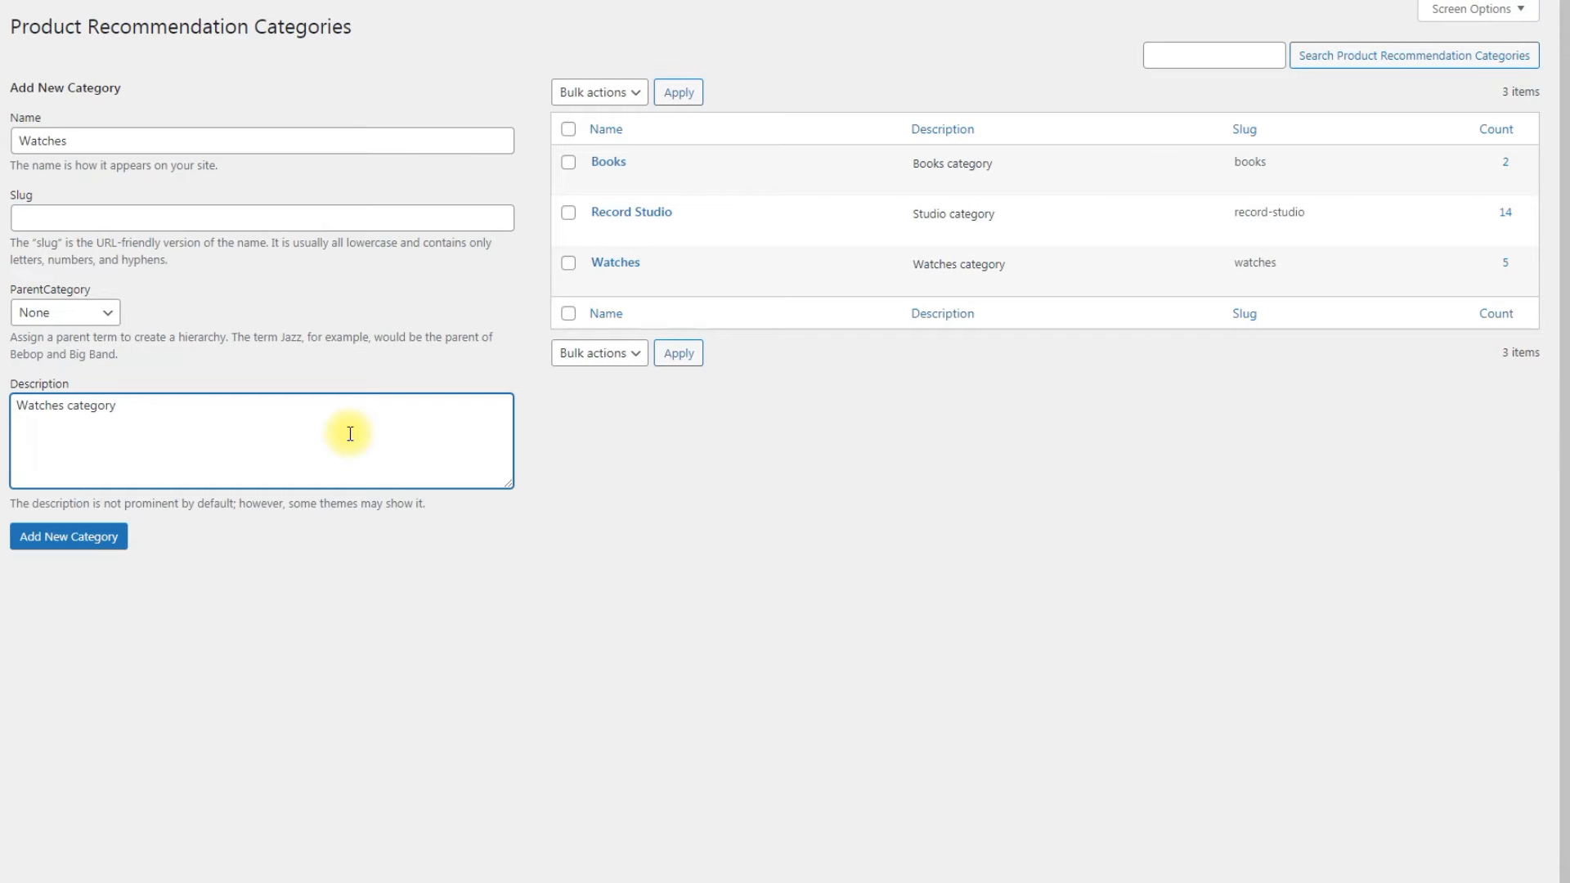
left_click(575, 483)
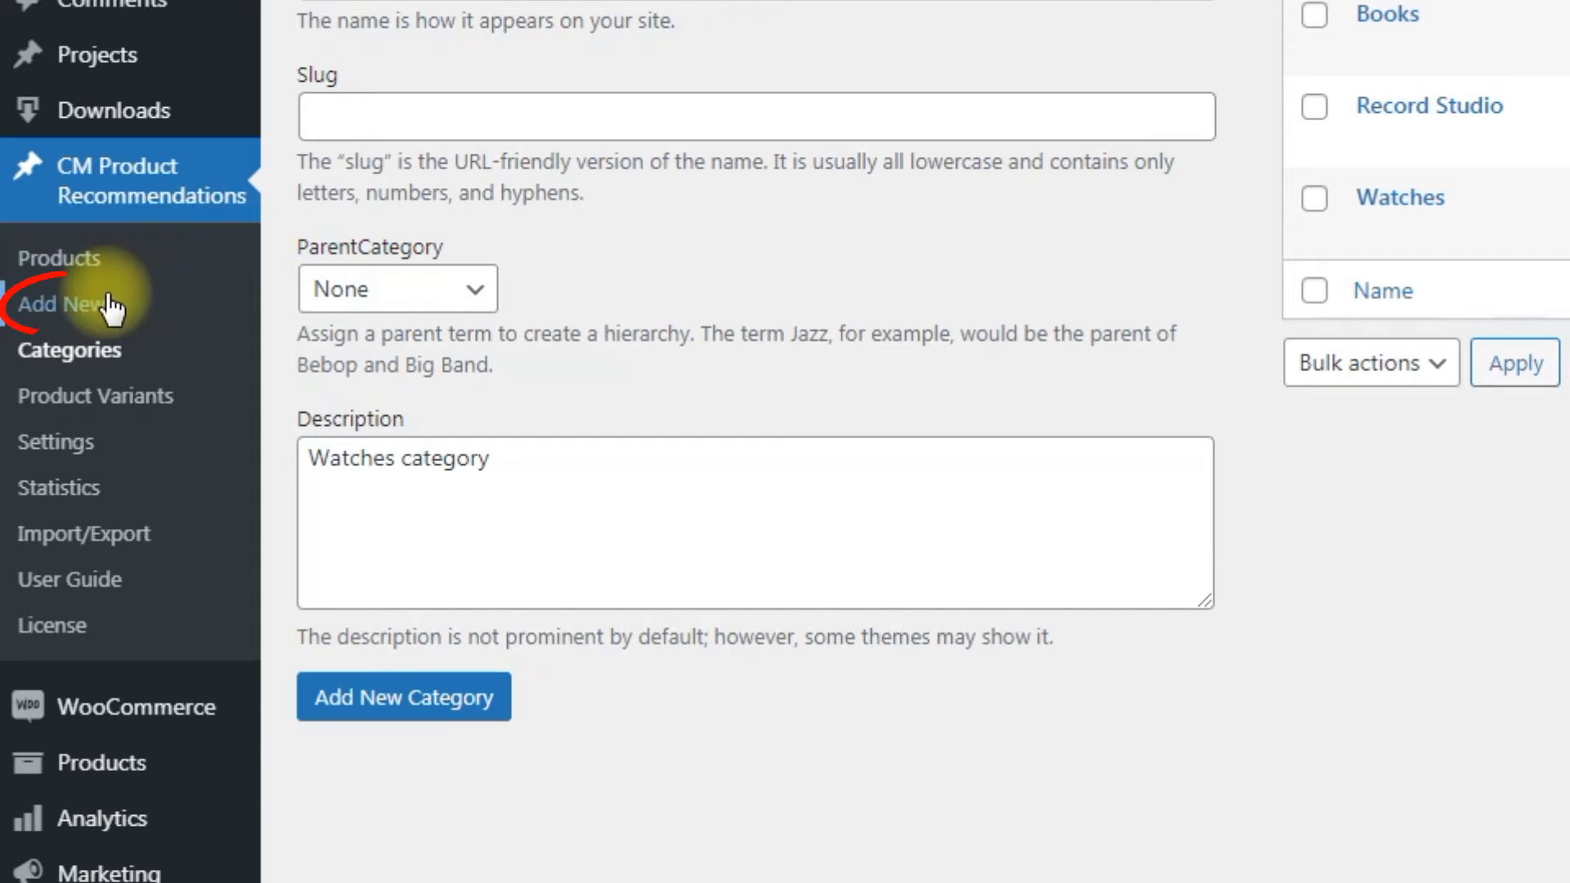
- Start a product recommendation titled "Audemars Piguet Royal Oak Offshore" with the description "Audemars Piguet Royal Oak Offshore Titanium Blue Dial Watch"
left_click(203, 255)
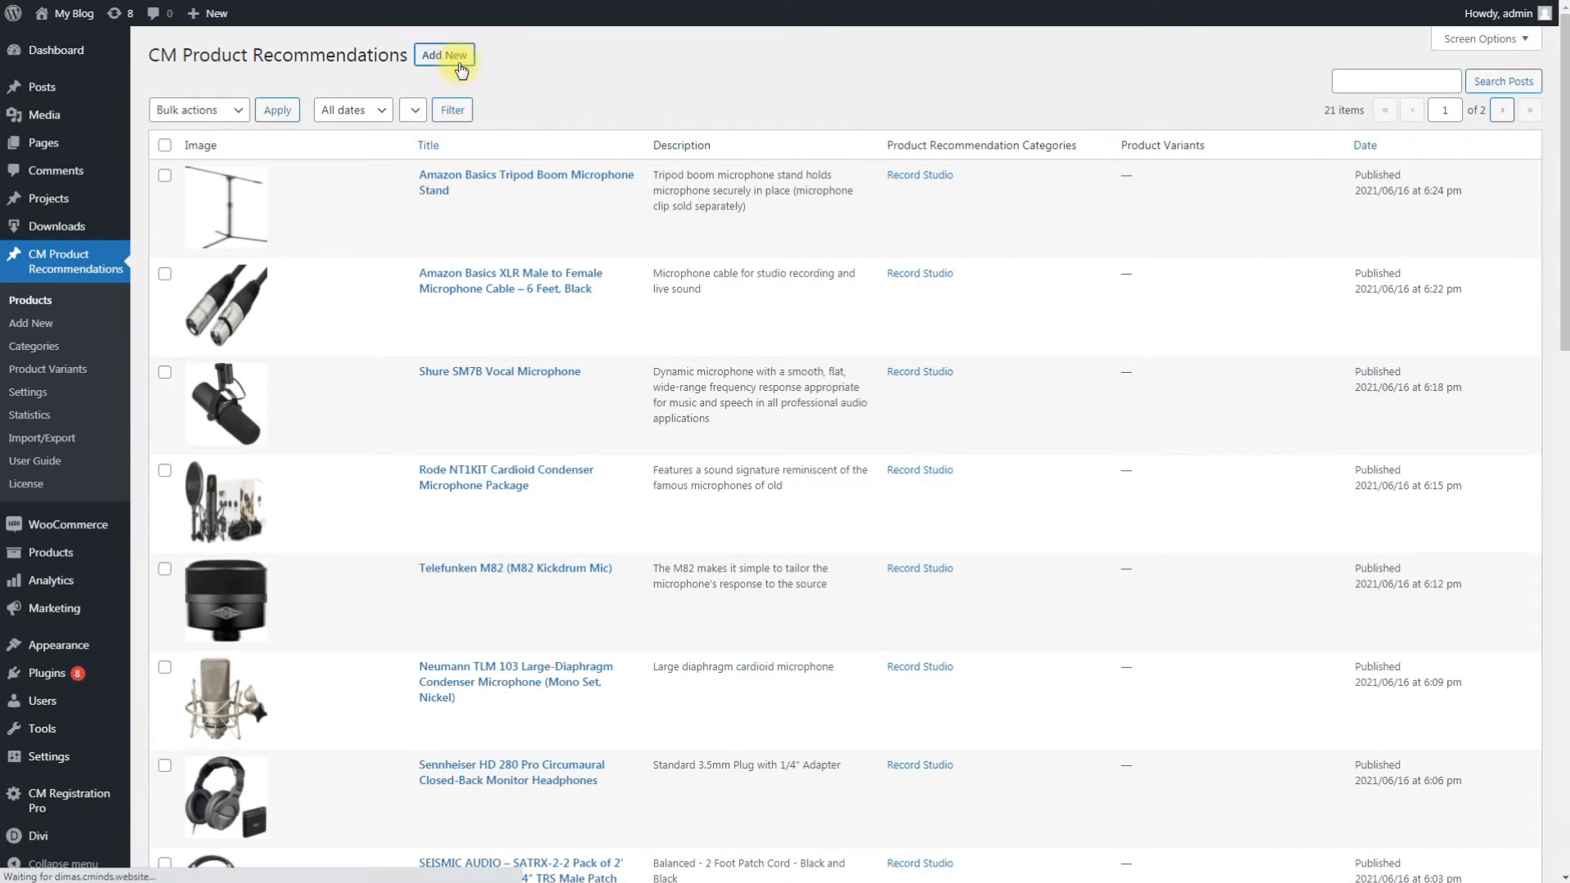
left_click(455, 55)
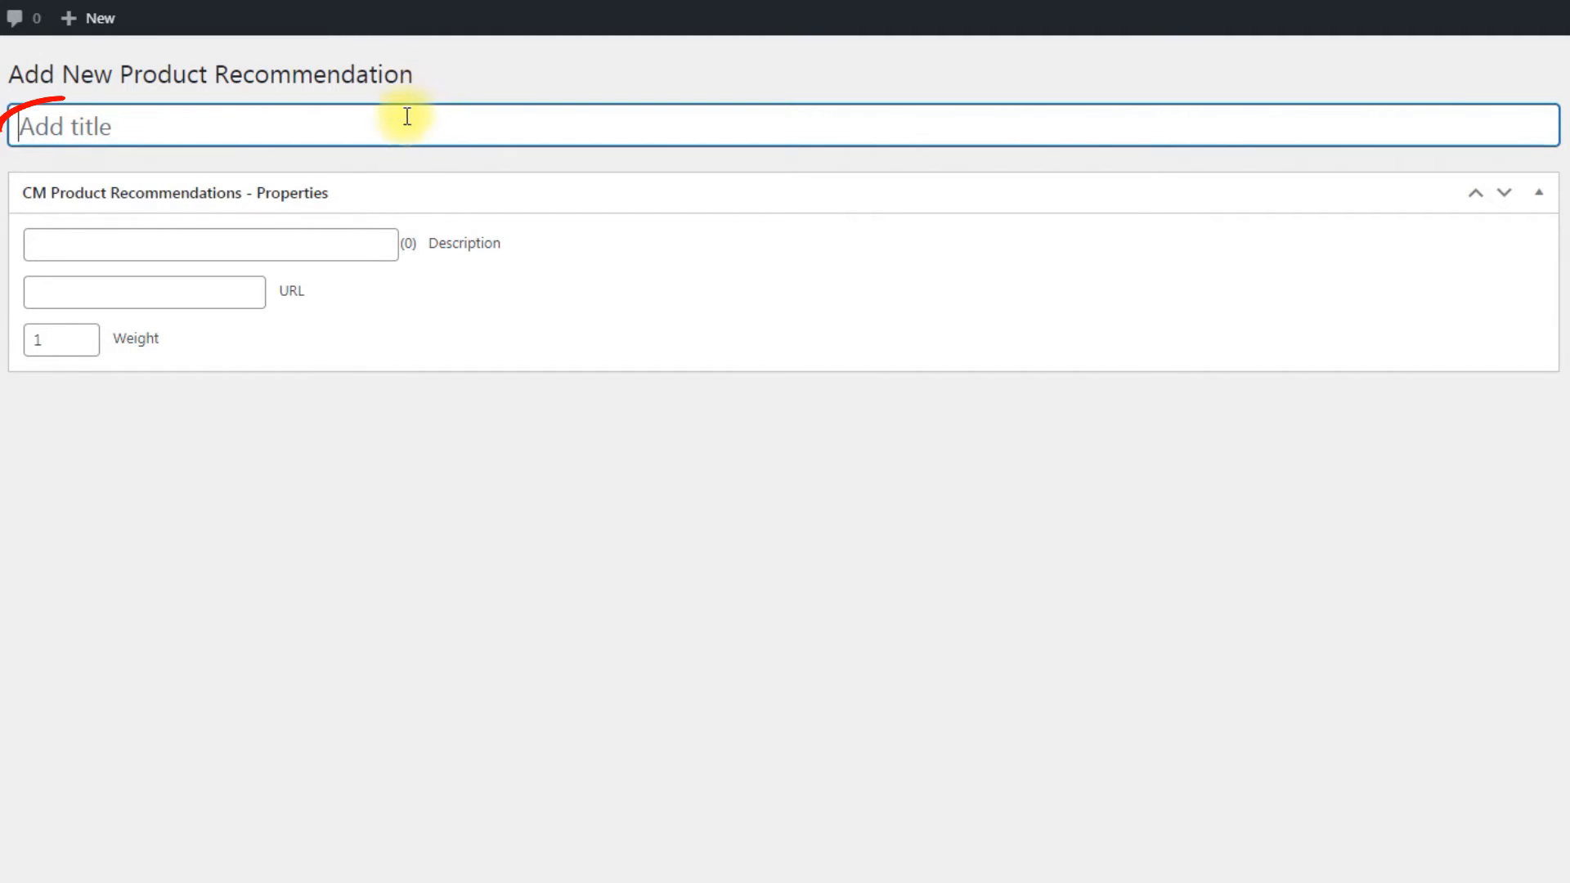
type("Audemars Piguet Royal Oak Offshore")
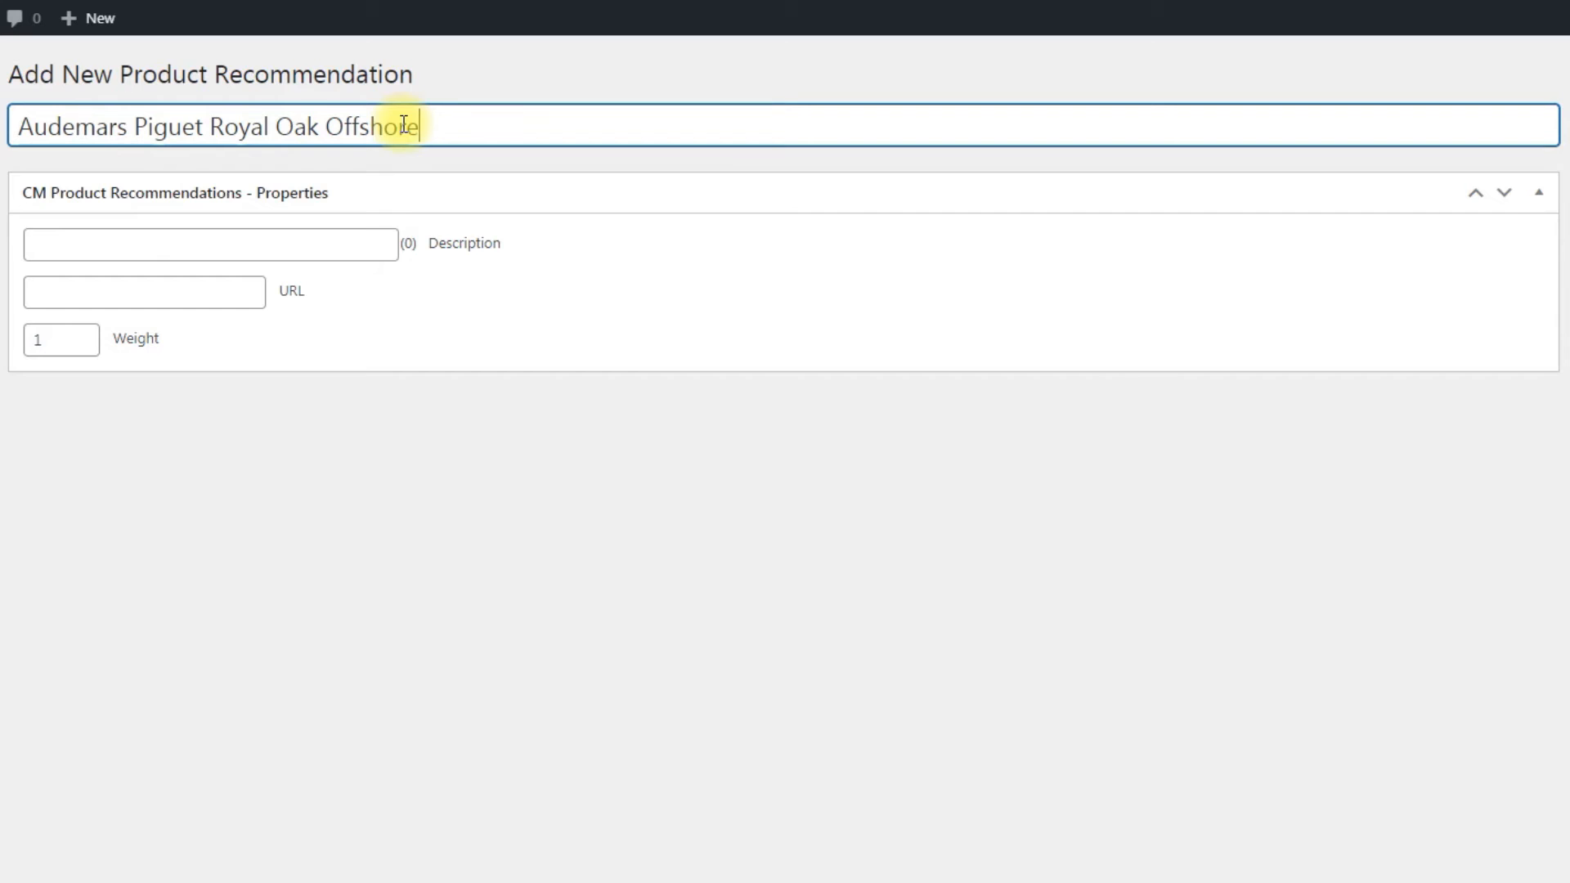
left_click(350, 239)
type("Audemars Piguet Royal Oak Offshore Titanium Blue Dial Watch")
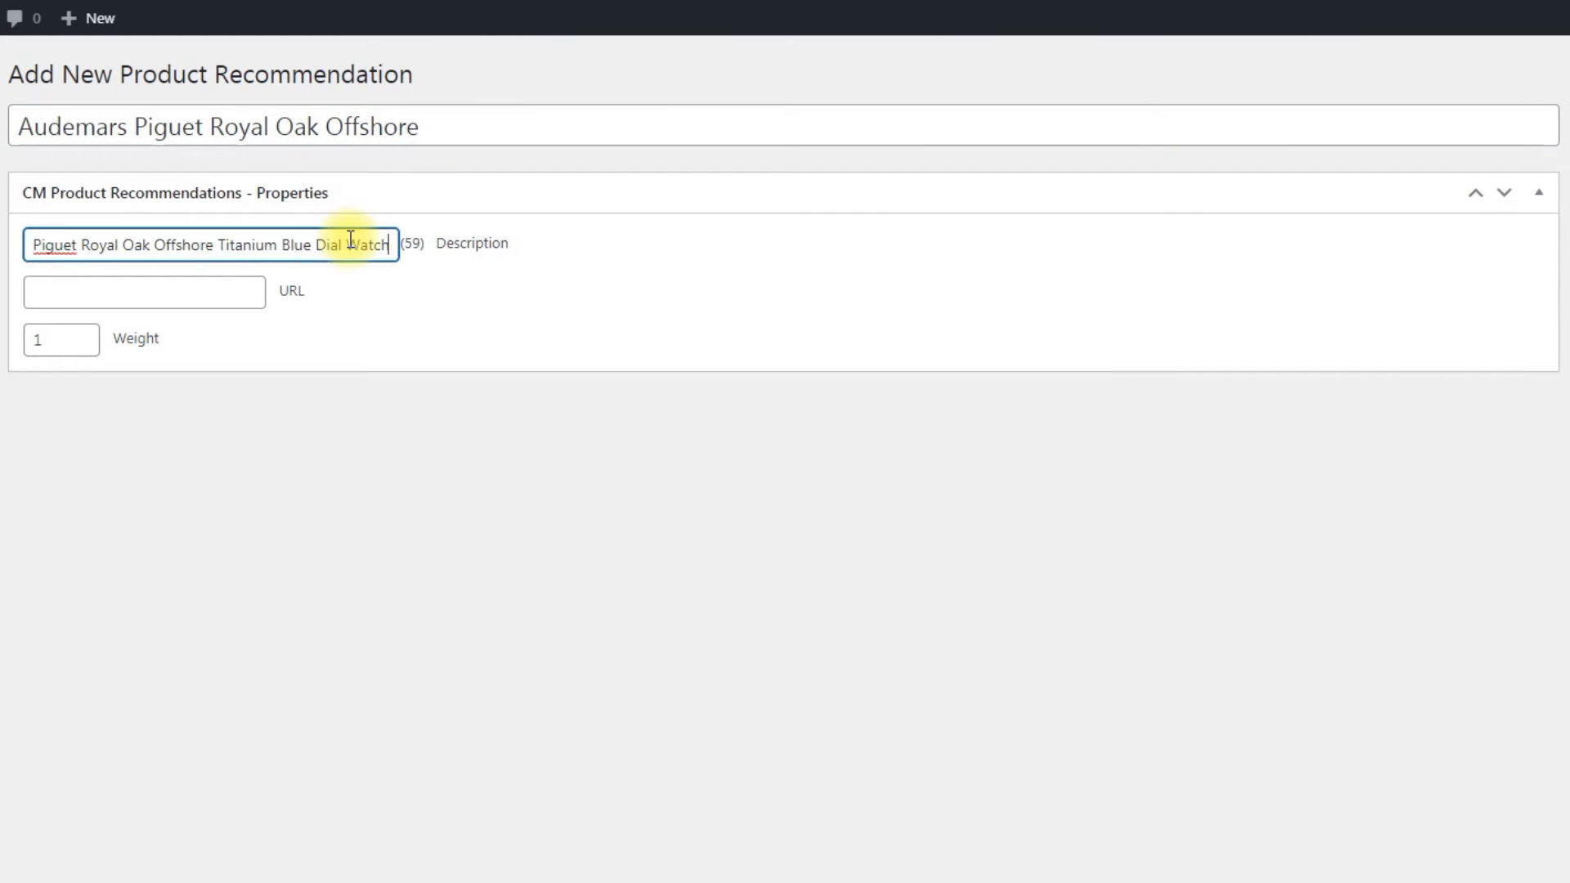
- Copy the Audemars Piguet watch's Amazon page address and paste it as the product recommendation's URL
left_click(423, 284)
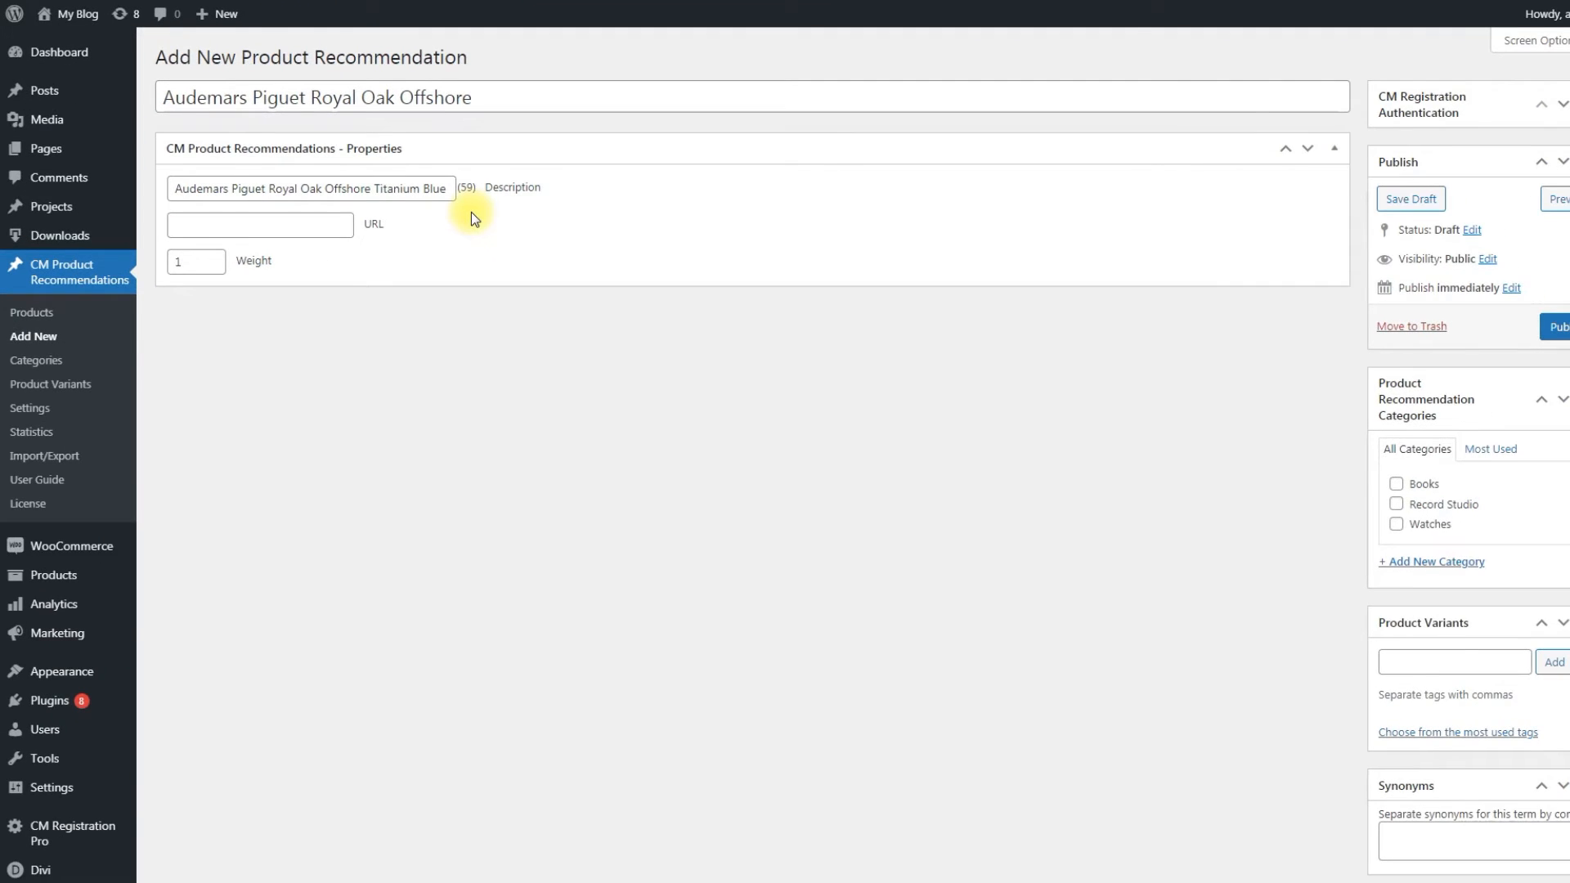
left_click(368, 14)
left_click(630, 44)
right_click(635, 46)
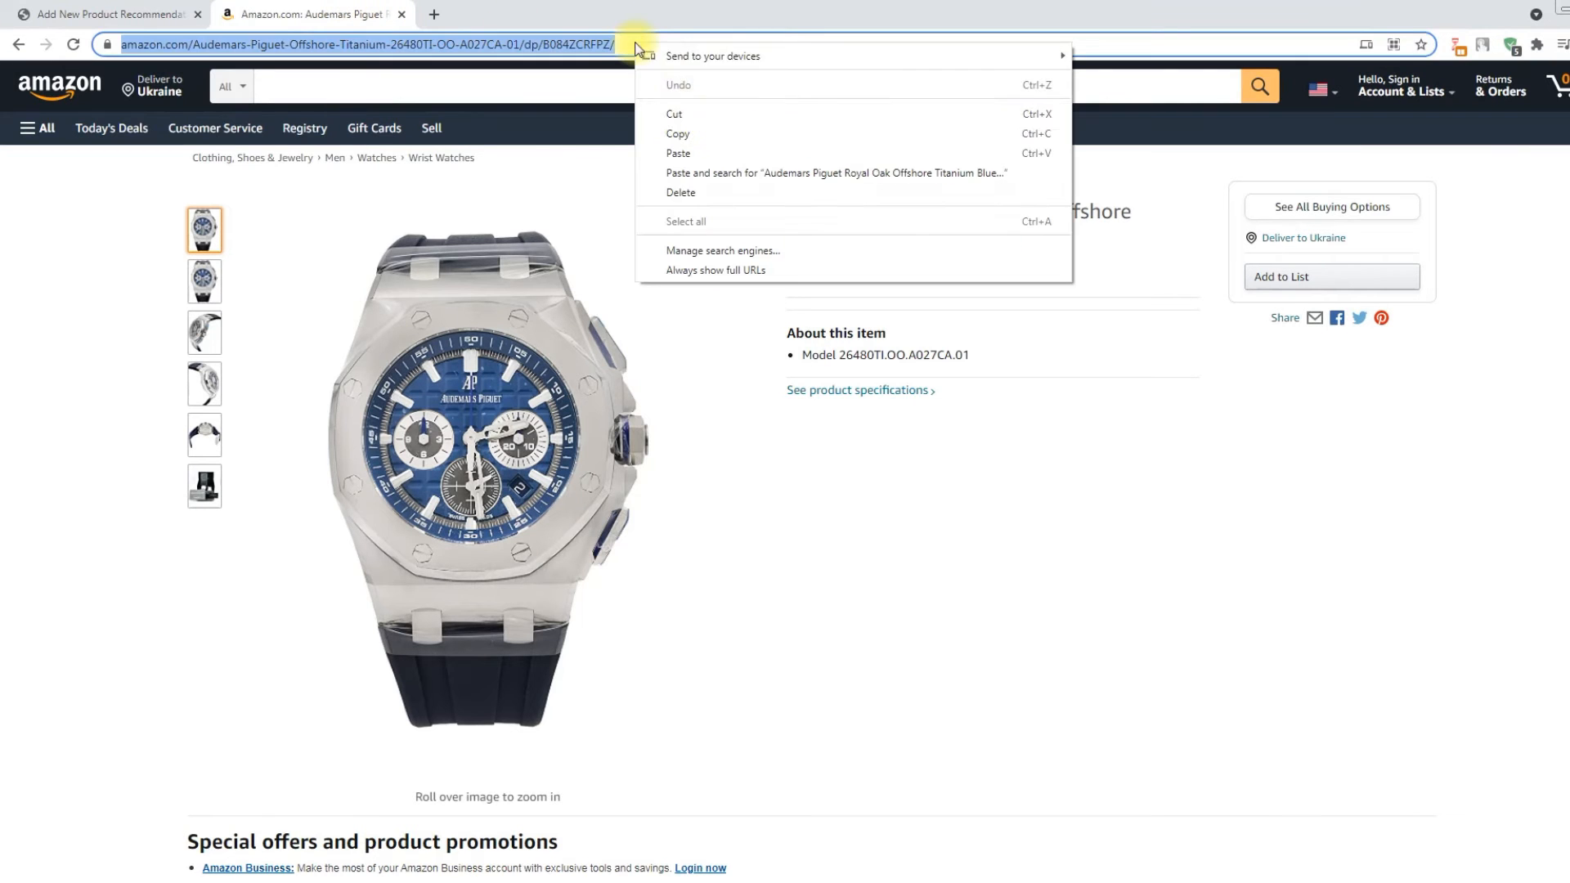
left_click(678, 133)
left_click(141, 14)
key("F11")
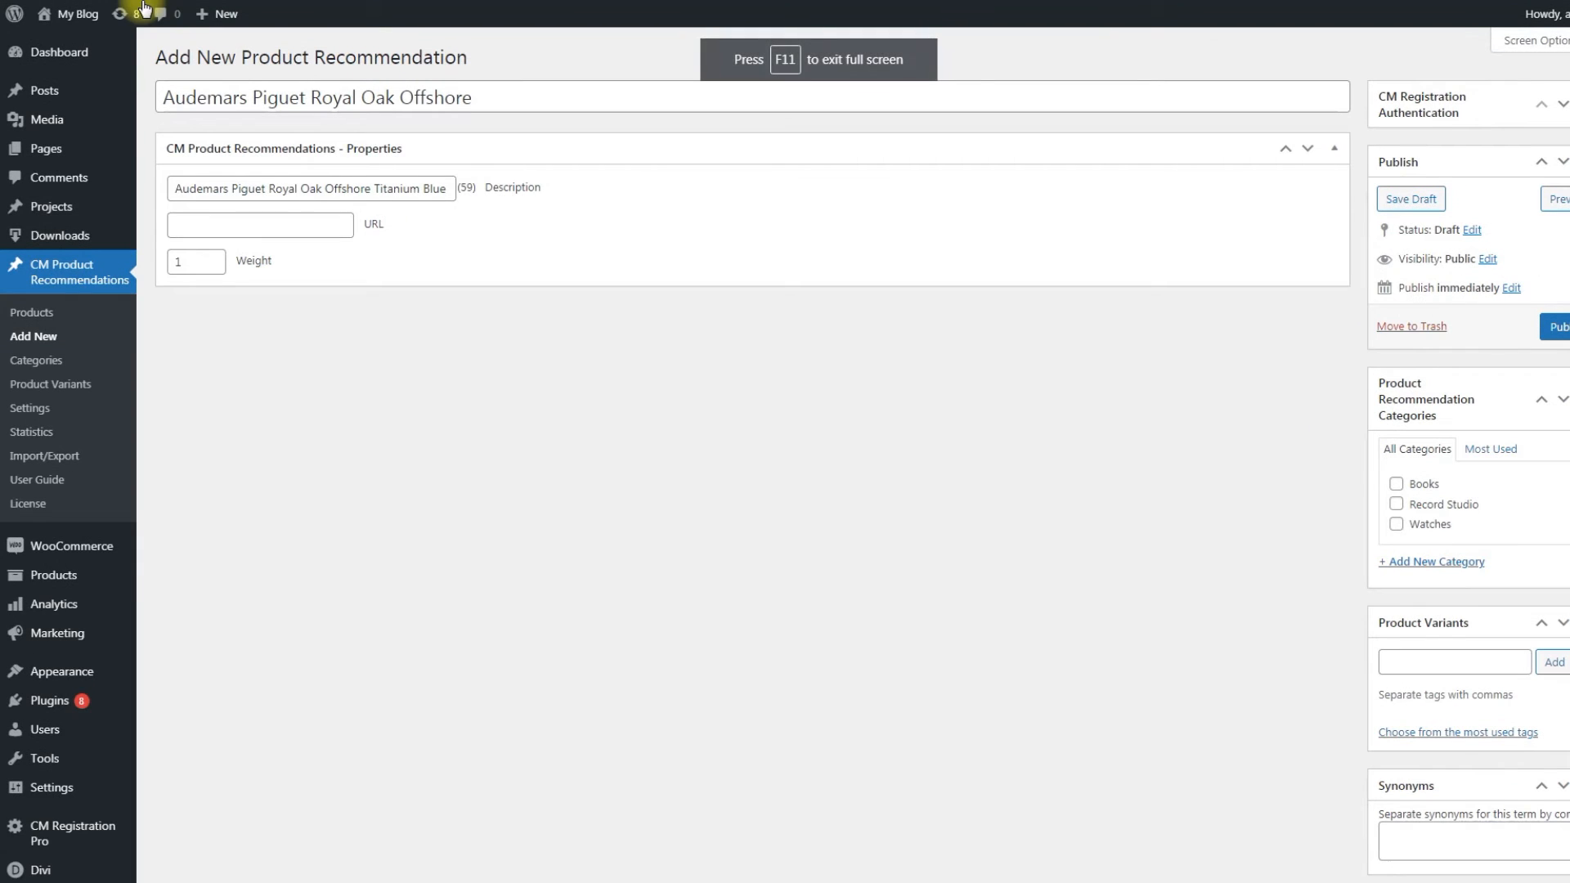
left_click(293, 223)
key("ctrl+v")
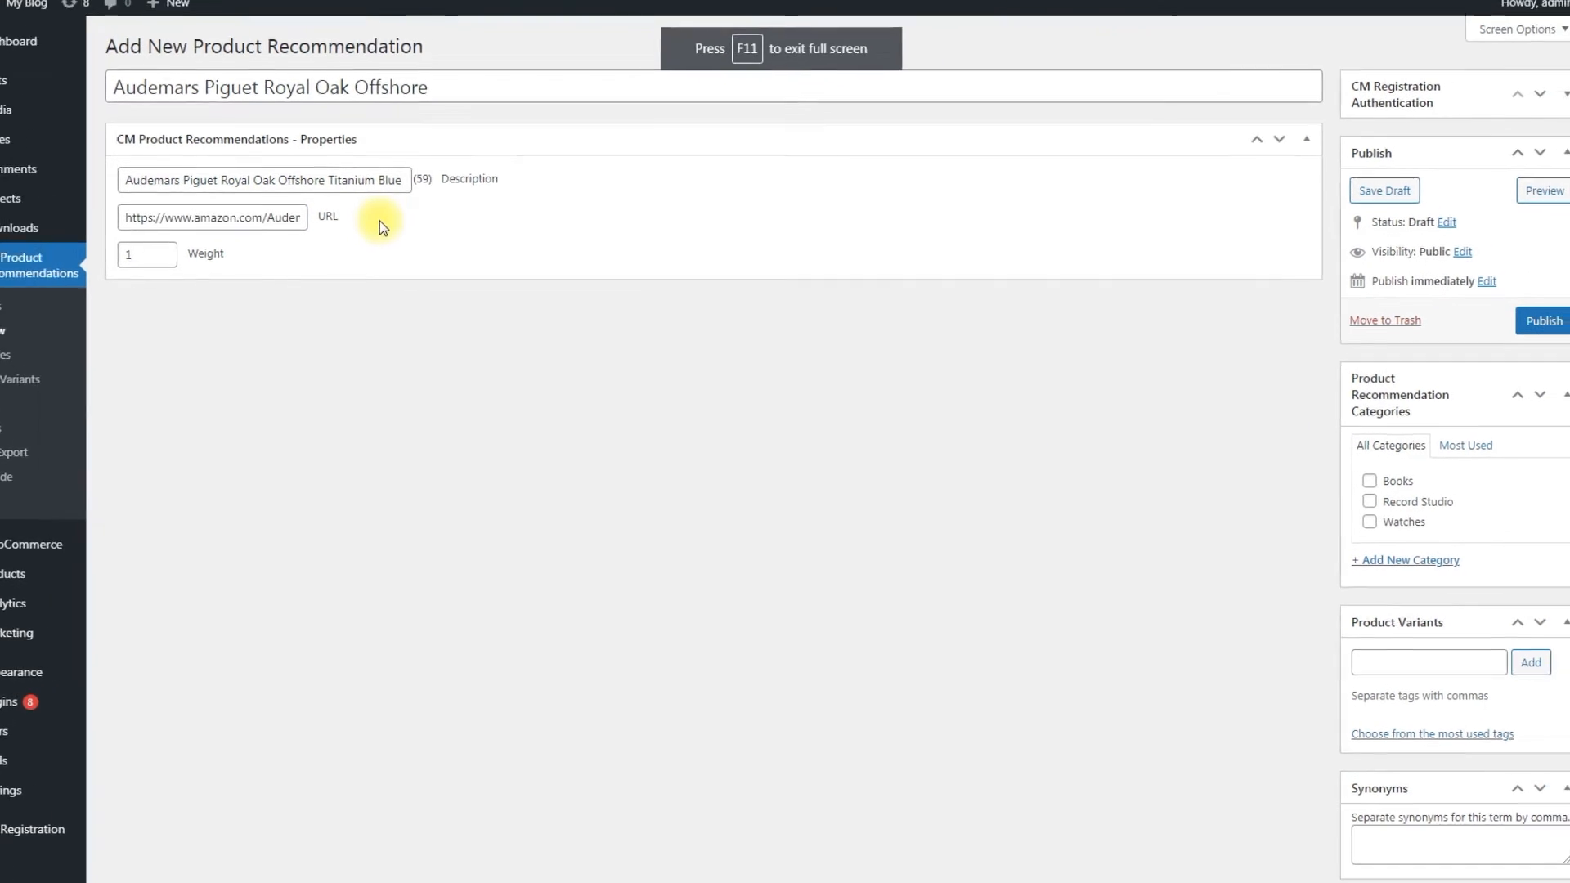
- Set the recommendation's weight to 50 and assign it to the Watches category
left_click_drag(165, 255, 129, 255)
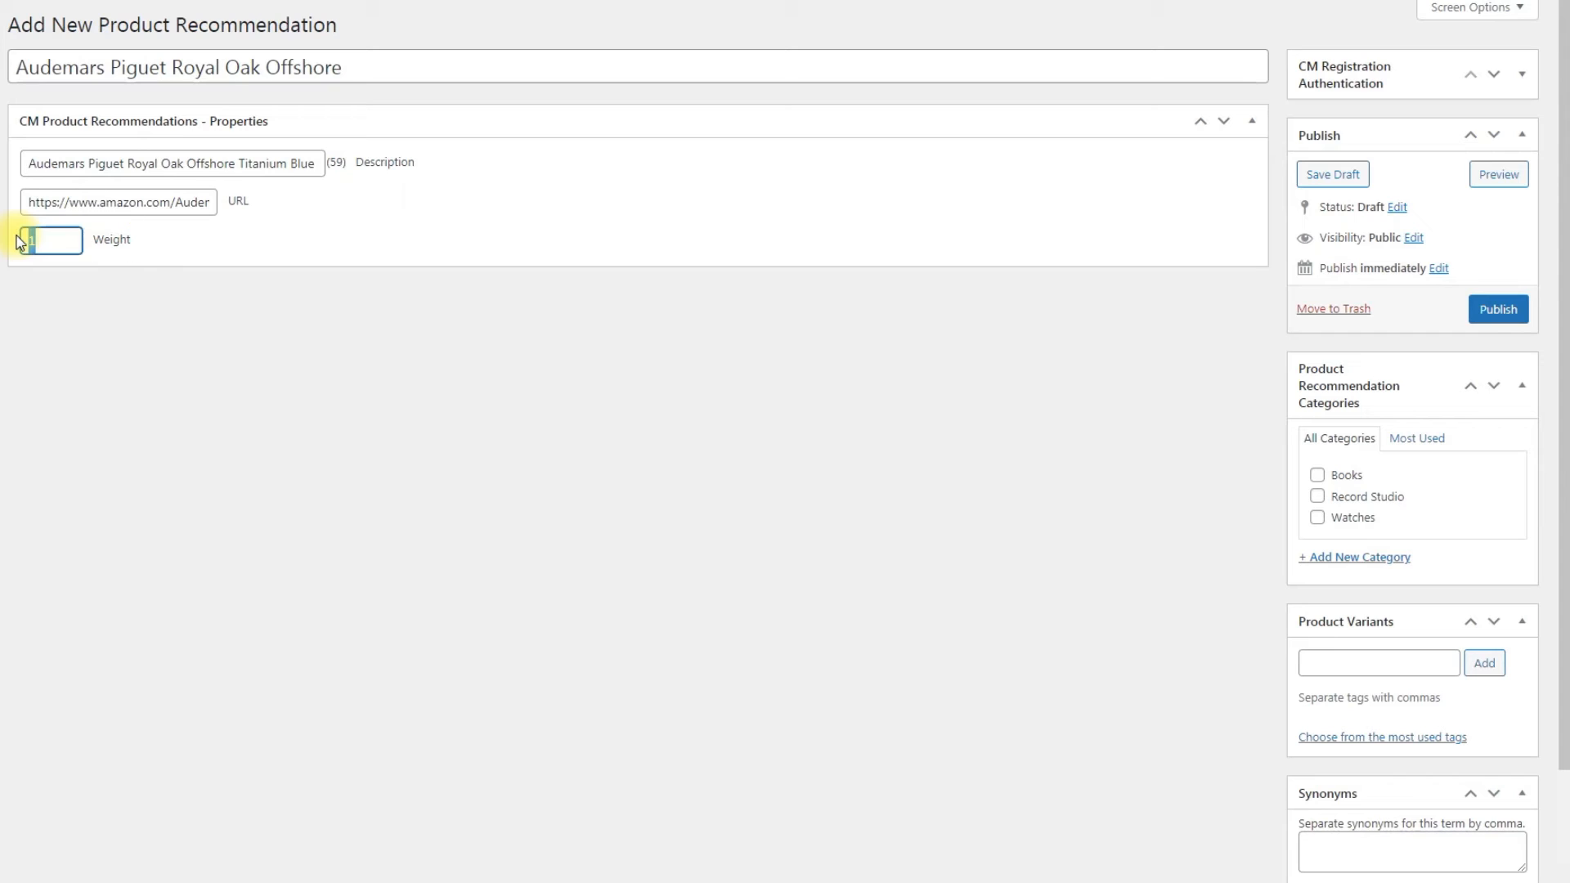
type("50")
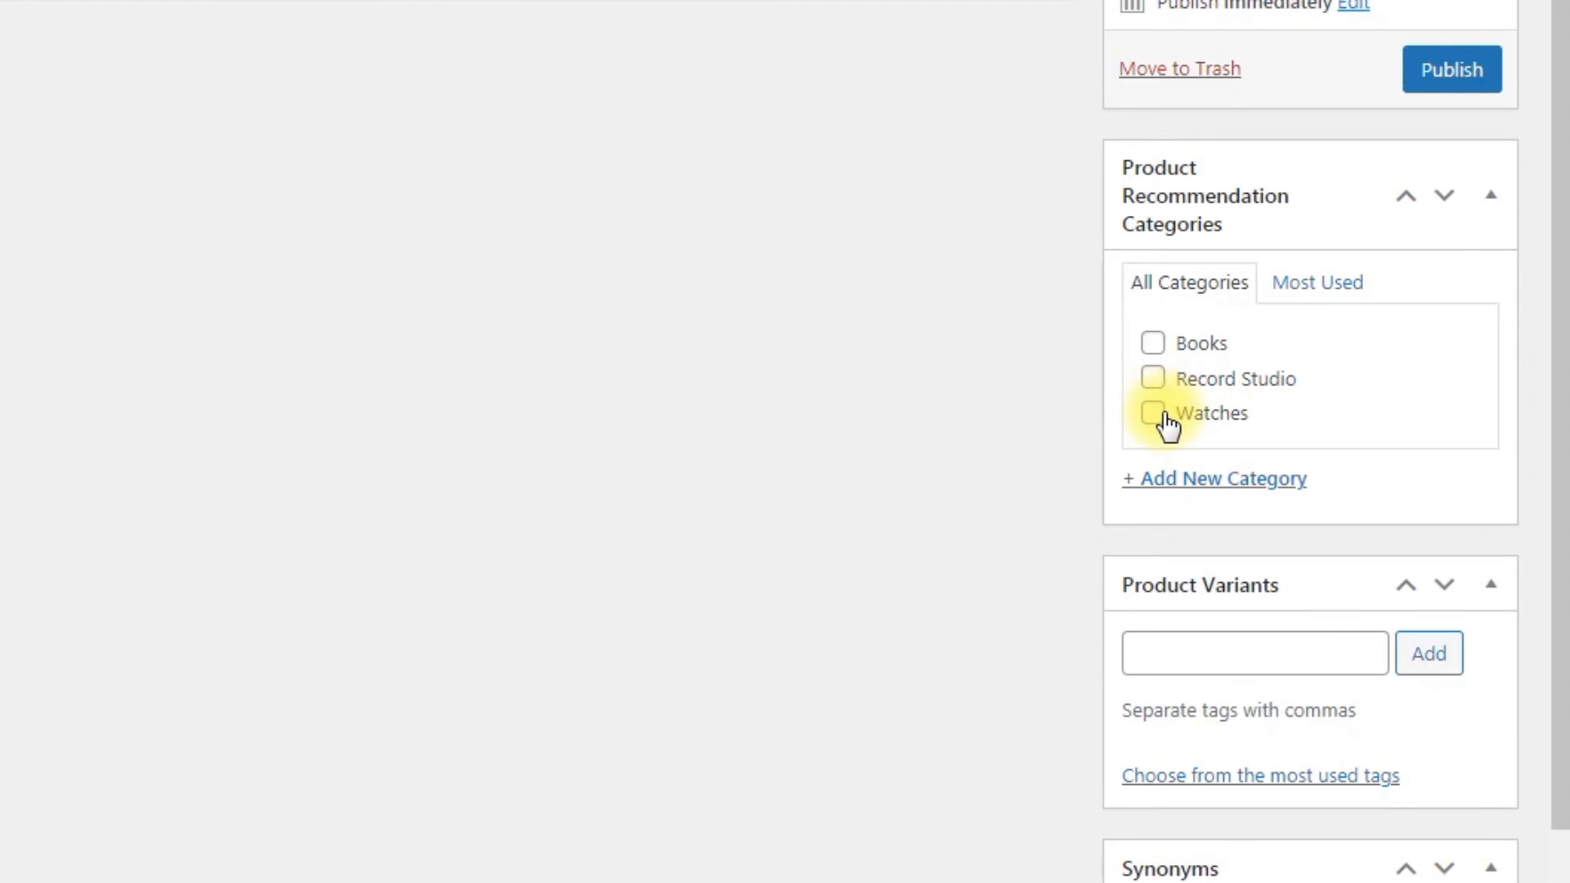
left_click(1155, 414)
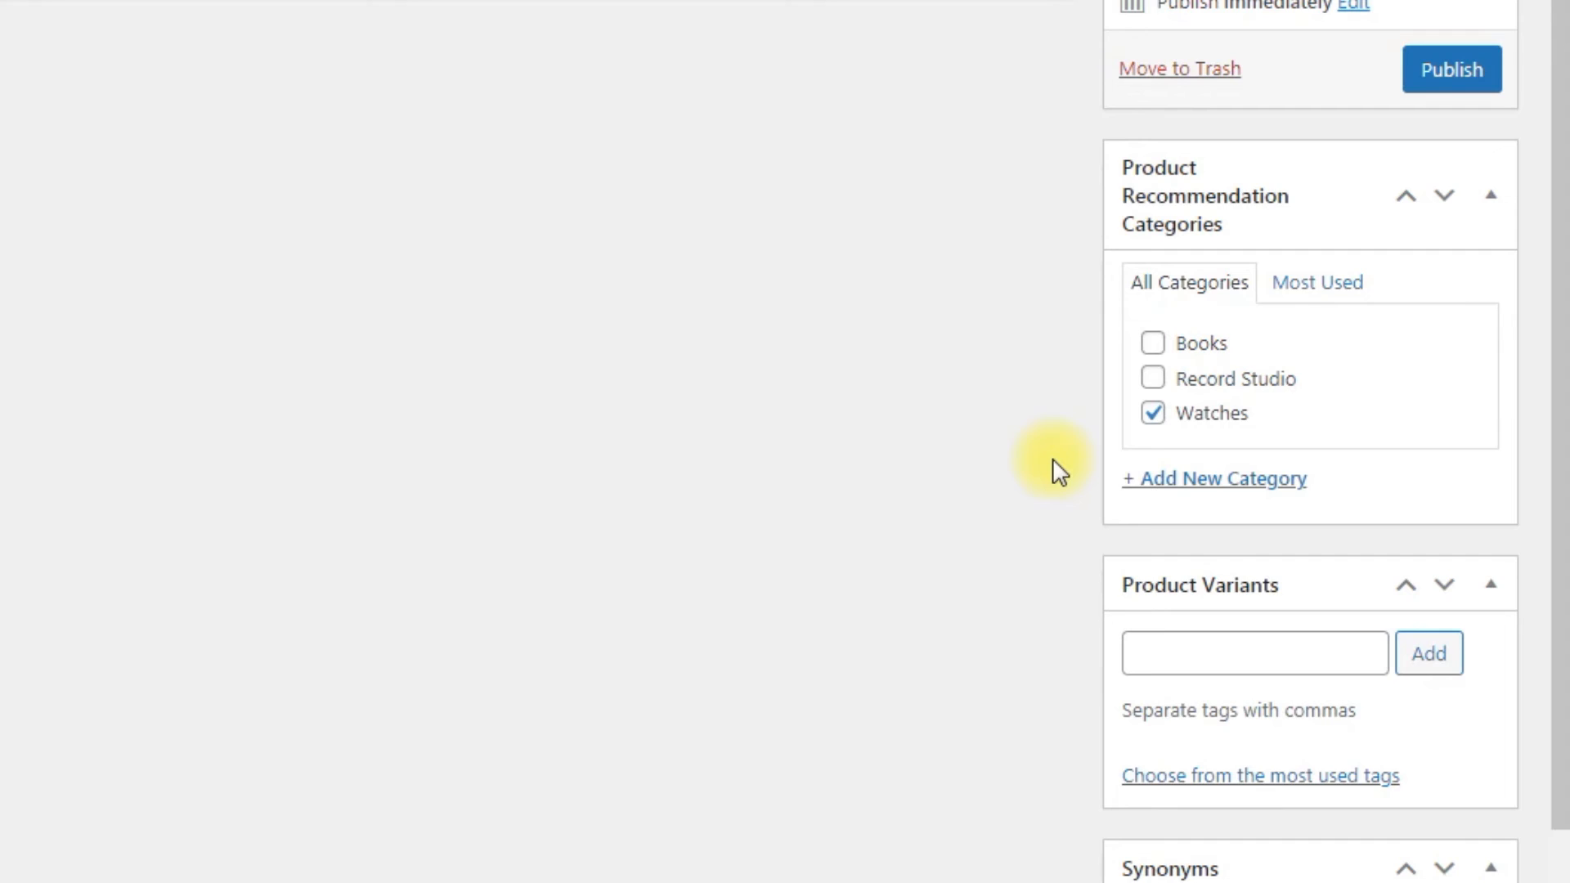
- Enter "Audemars, Piguet, Titanium" as the recommendation's synonyms
scroll(1053, 458, "down", 6)
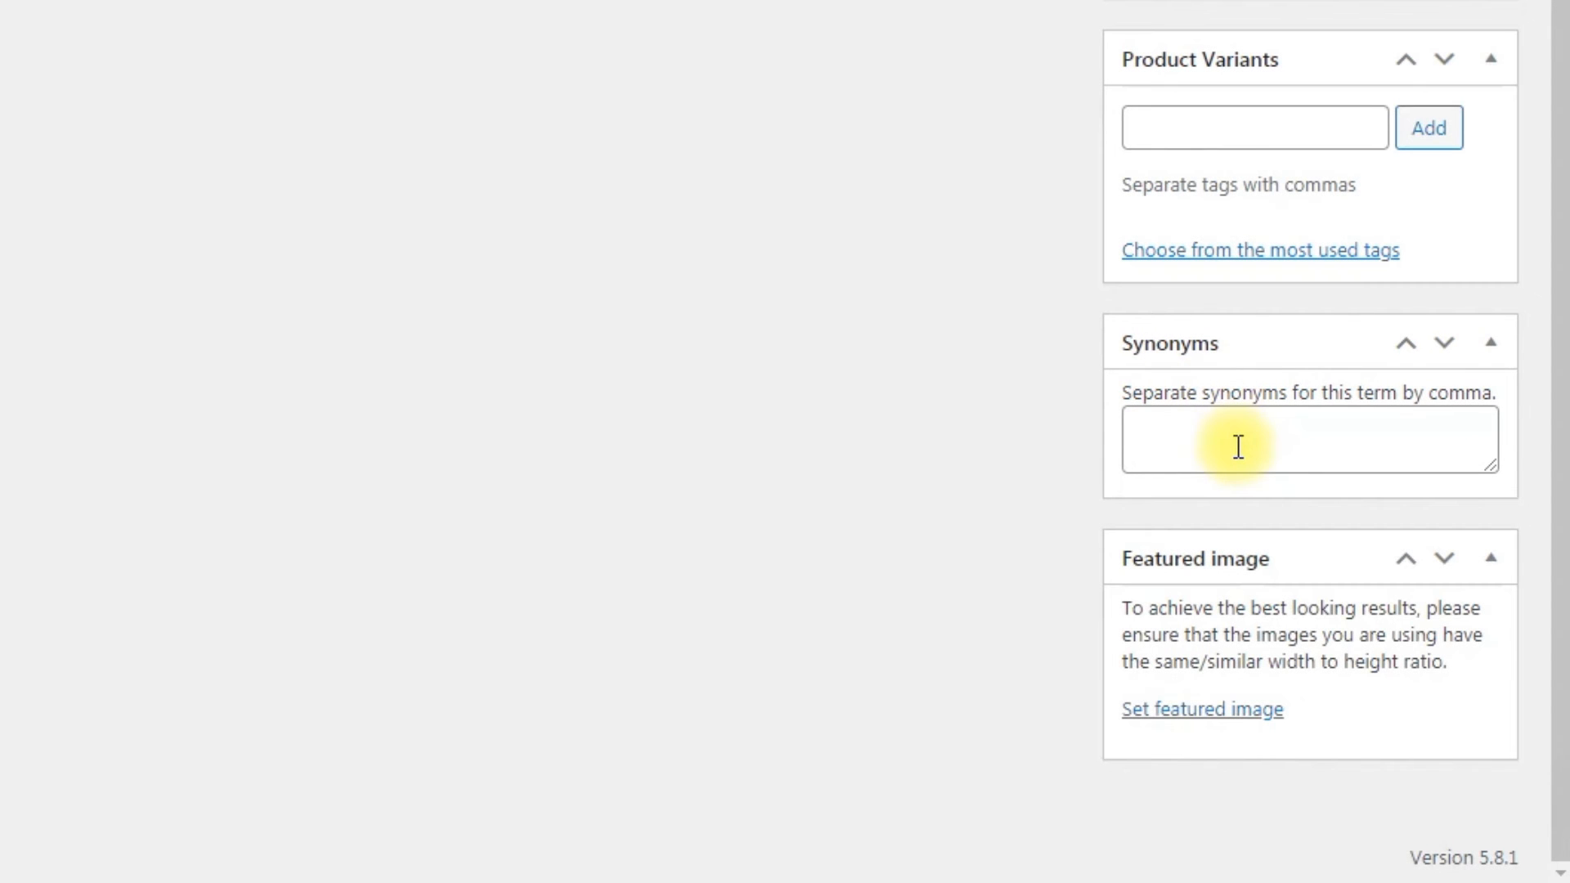
left_click(1238, 445)
key("ctrl+v")
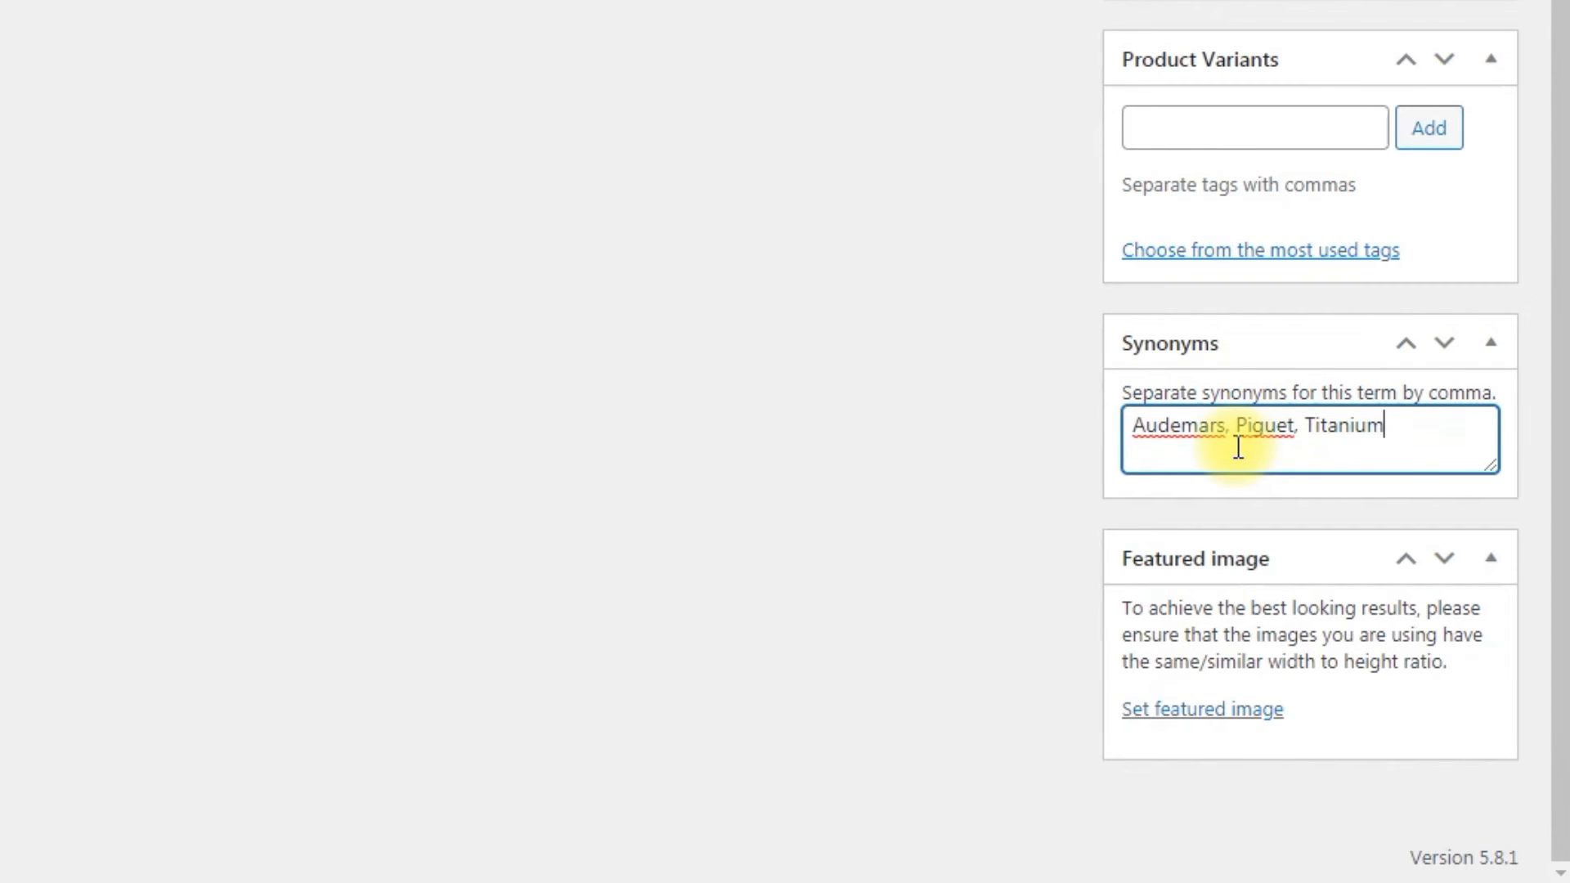
left_click(1037, 375)
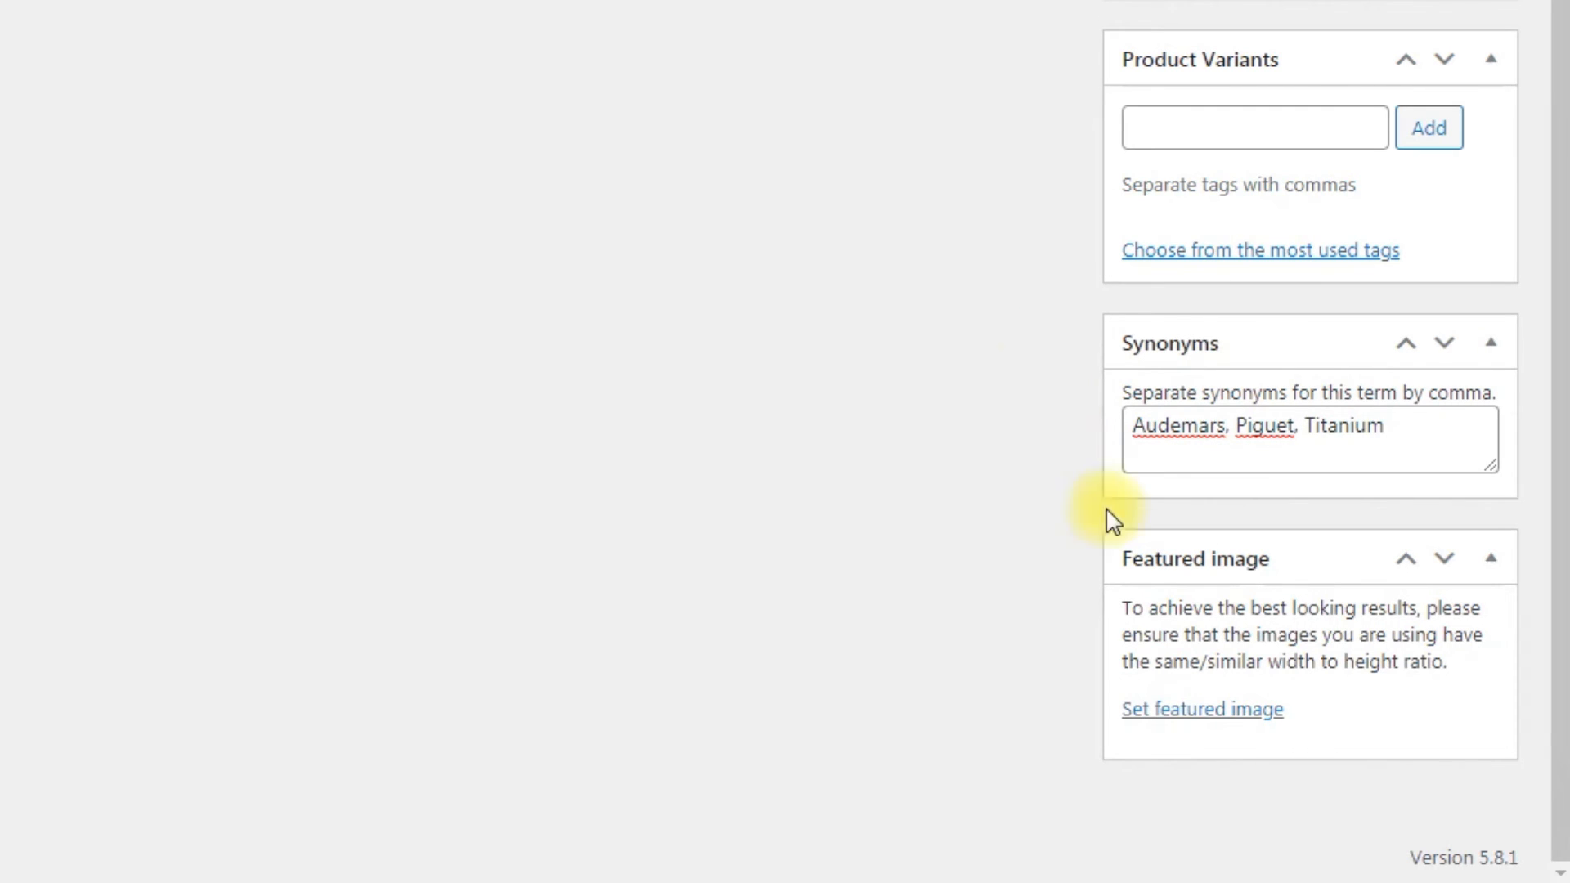
- Set audemars.jpg from the media library as the recommendation's featured image and publish the recommendation
left_click(1203, 709)
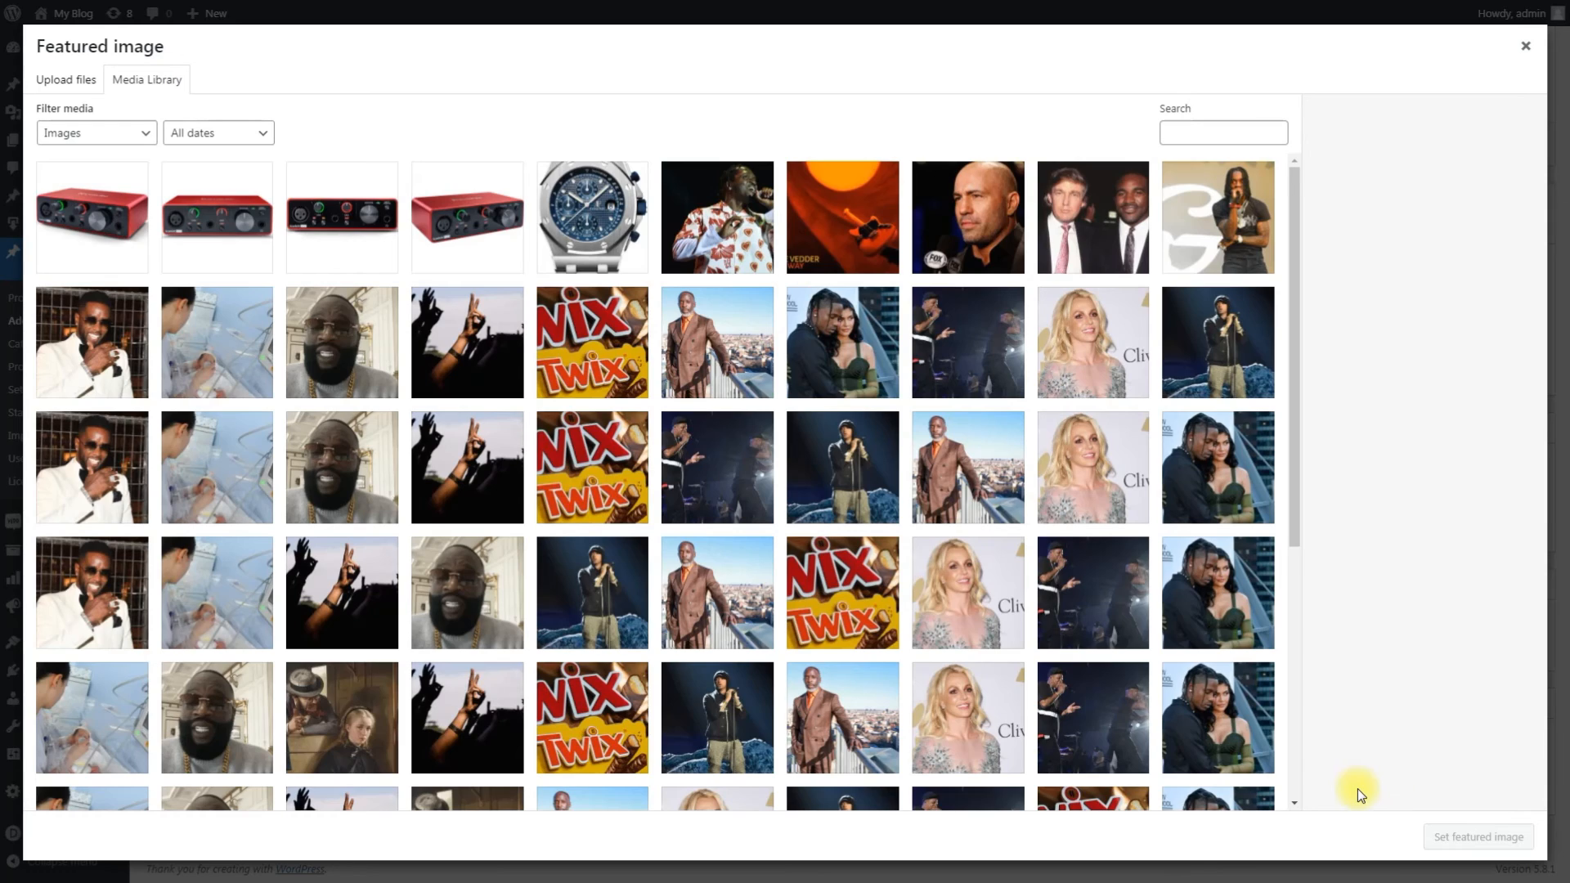
left_click(613, 233)
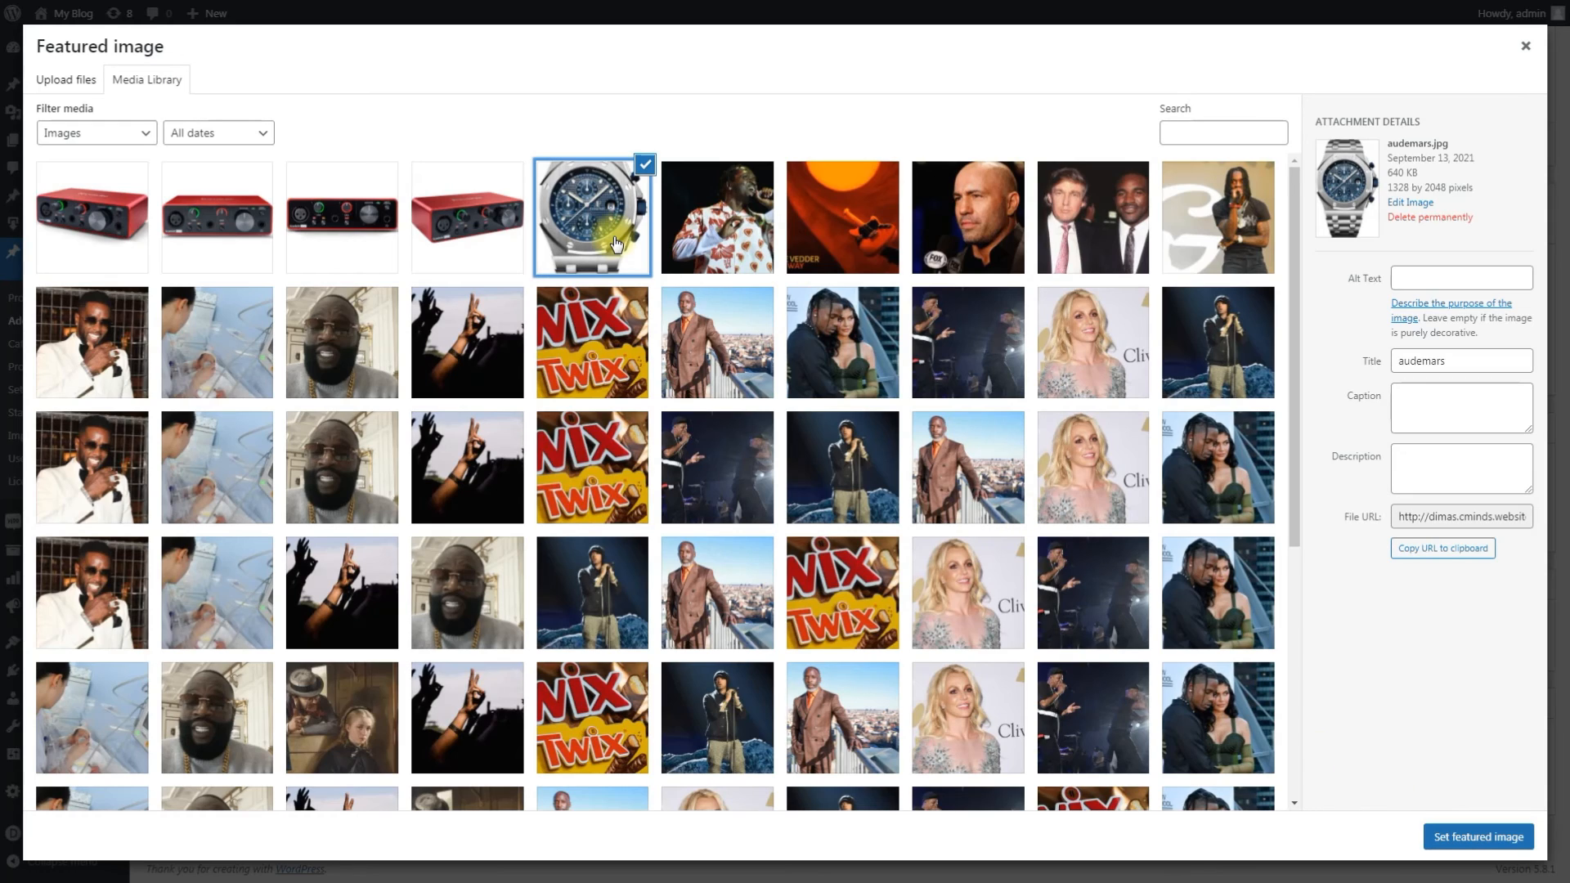
left_click(1464, 841)
scroll(1235, 734, "down", 3)
scroll(1230, 734, "up", 4)
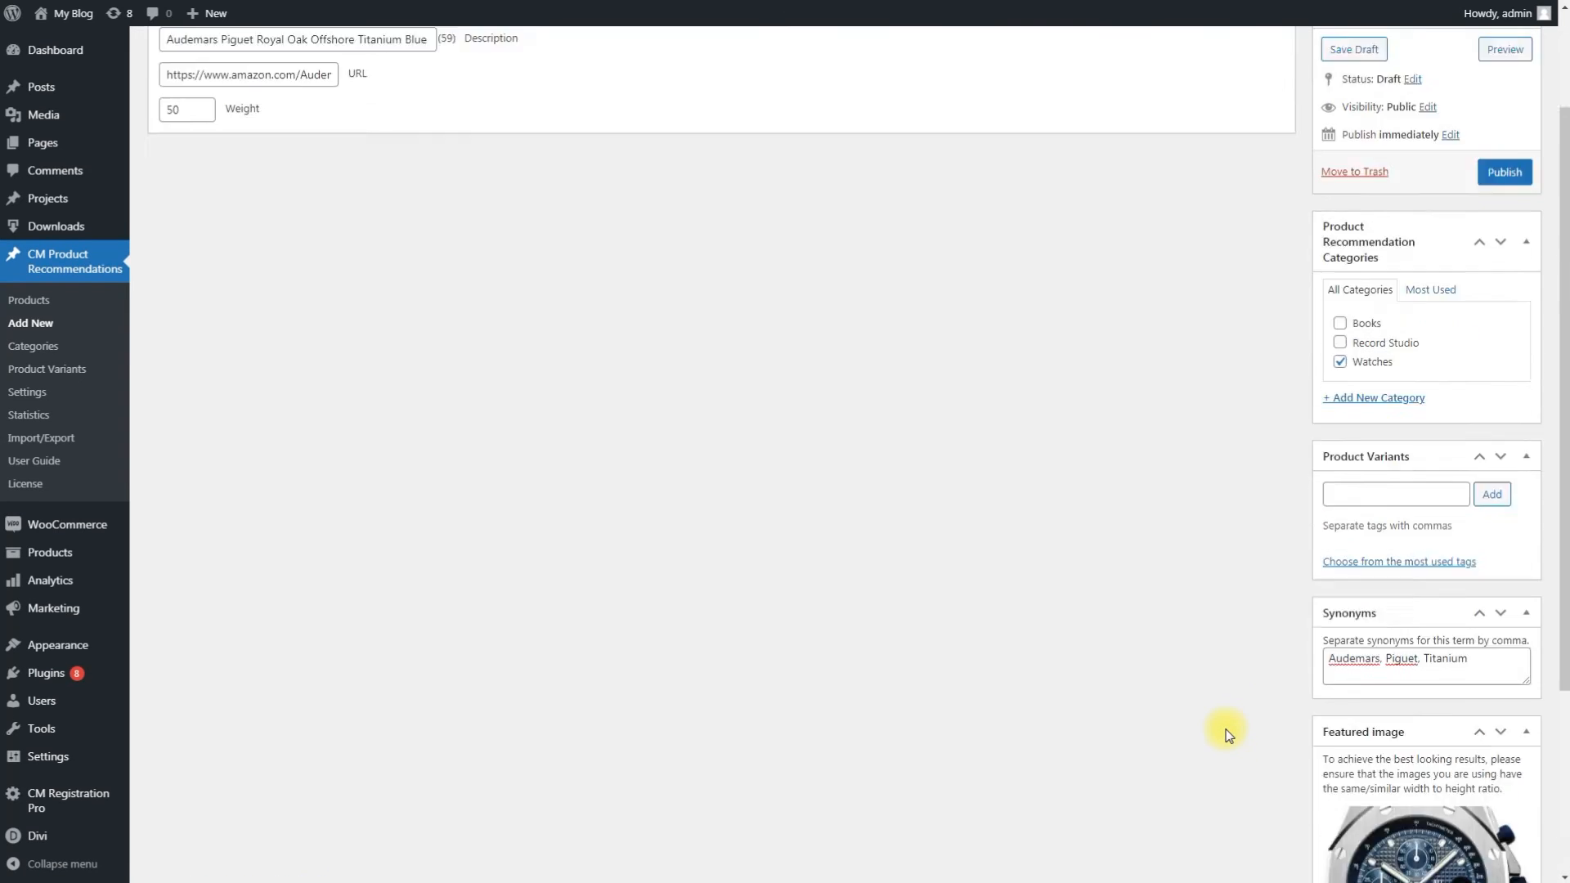
scroll(1229, 734, "up", 2)
left_click(1505, 314)
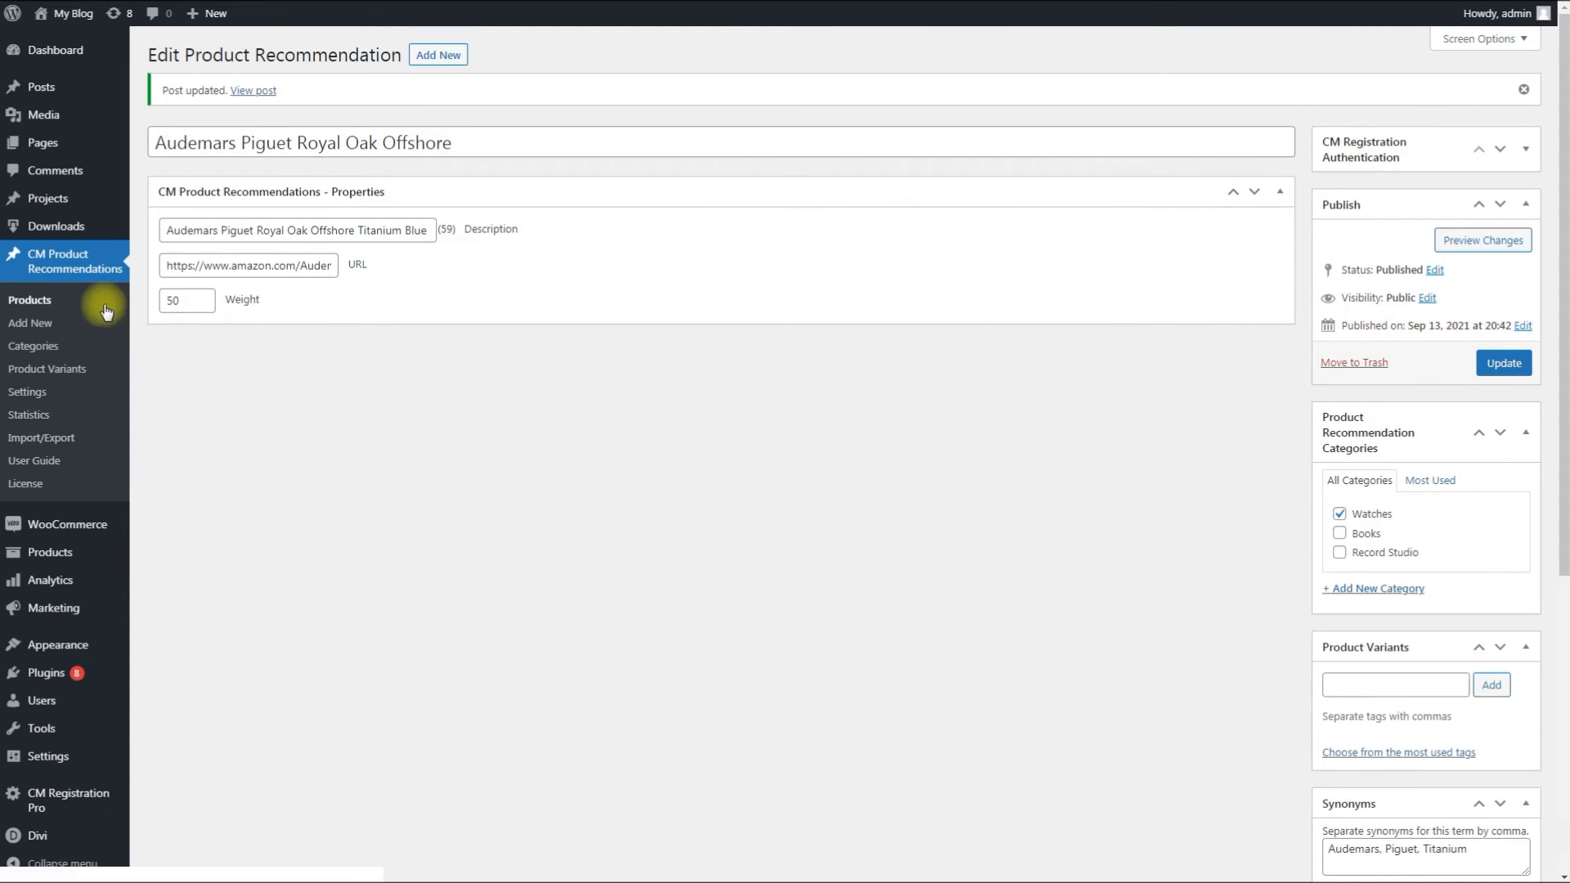
- Look through the list of existing product recommendations in the CM Product Recommendations plugin
left_click(78, 307)
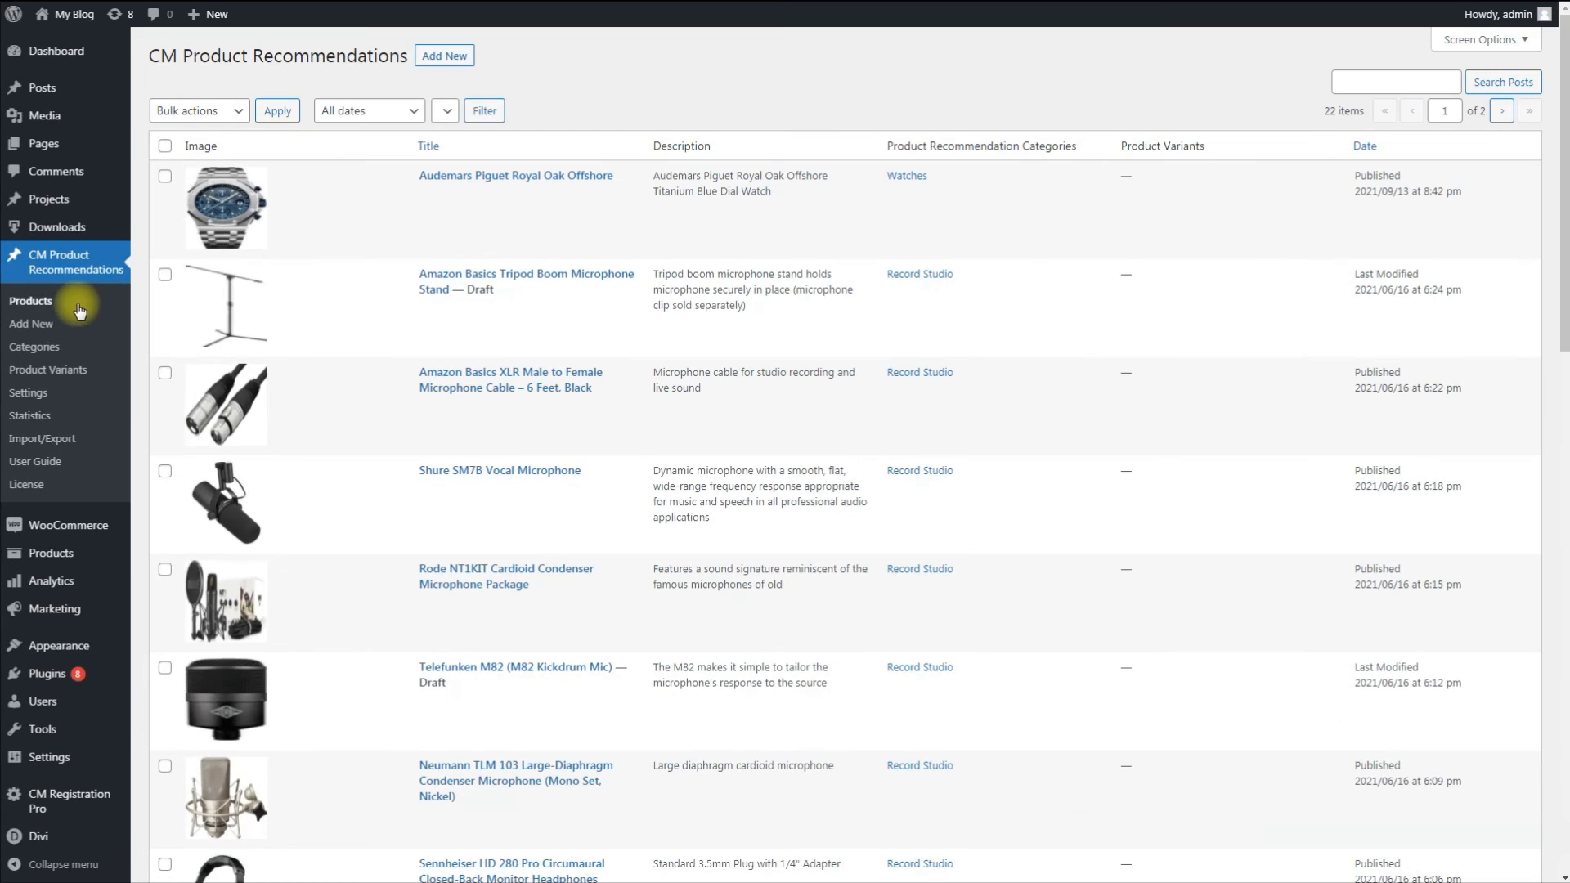
scroll(817, 366, "down", 5)
scroll(816, 366, "down", 10)
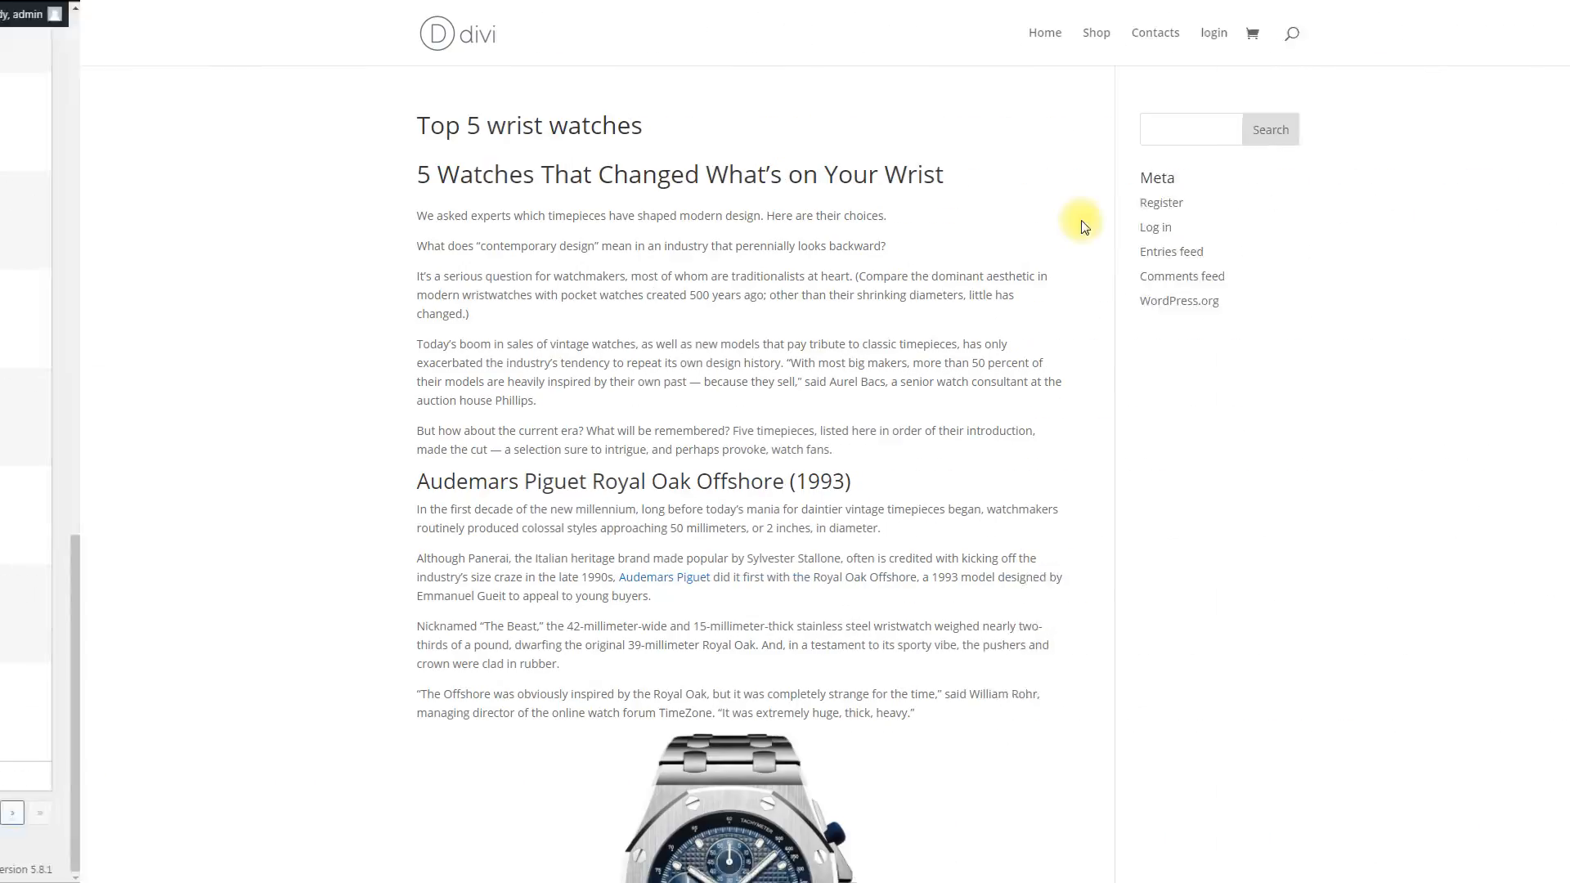
- Check the recommendations at the end of the "Top 5 wrist watches" page and open the Audemars Piguet Royal Oak Offshore one
scroll(1012, 221, "down", 20)
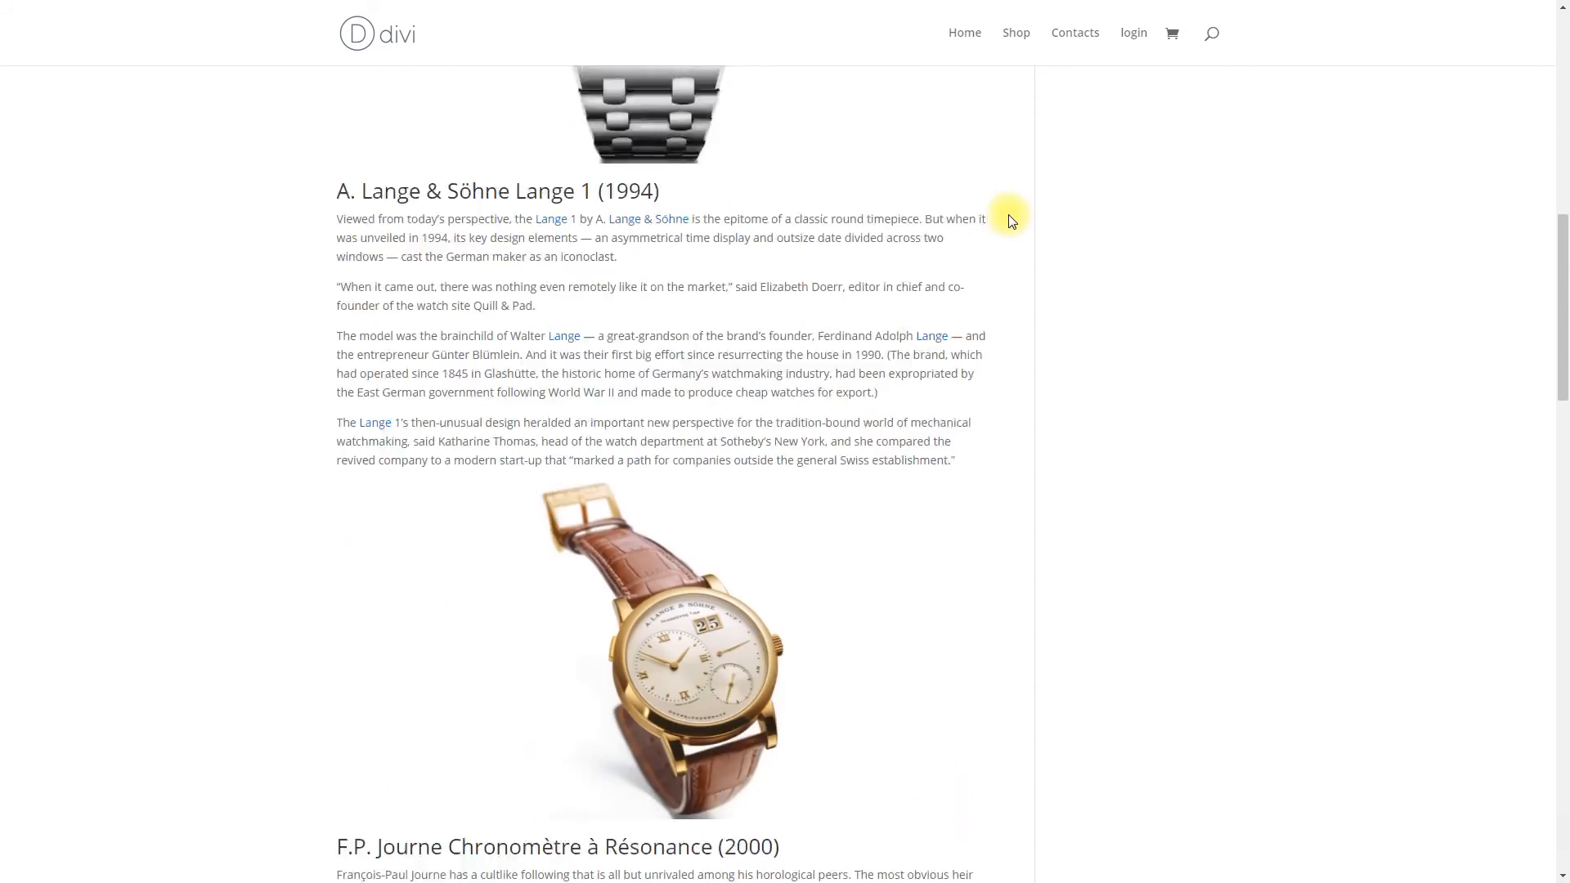
scroll(1012, 221, "down", 20)
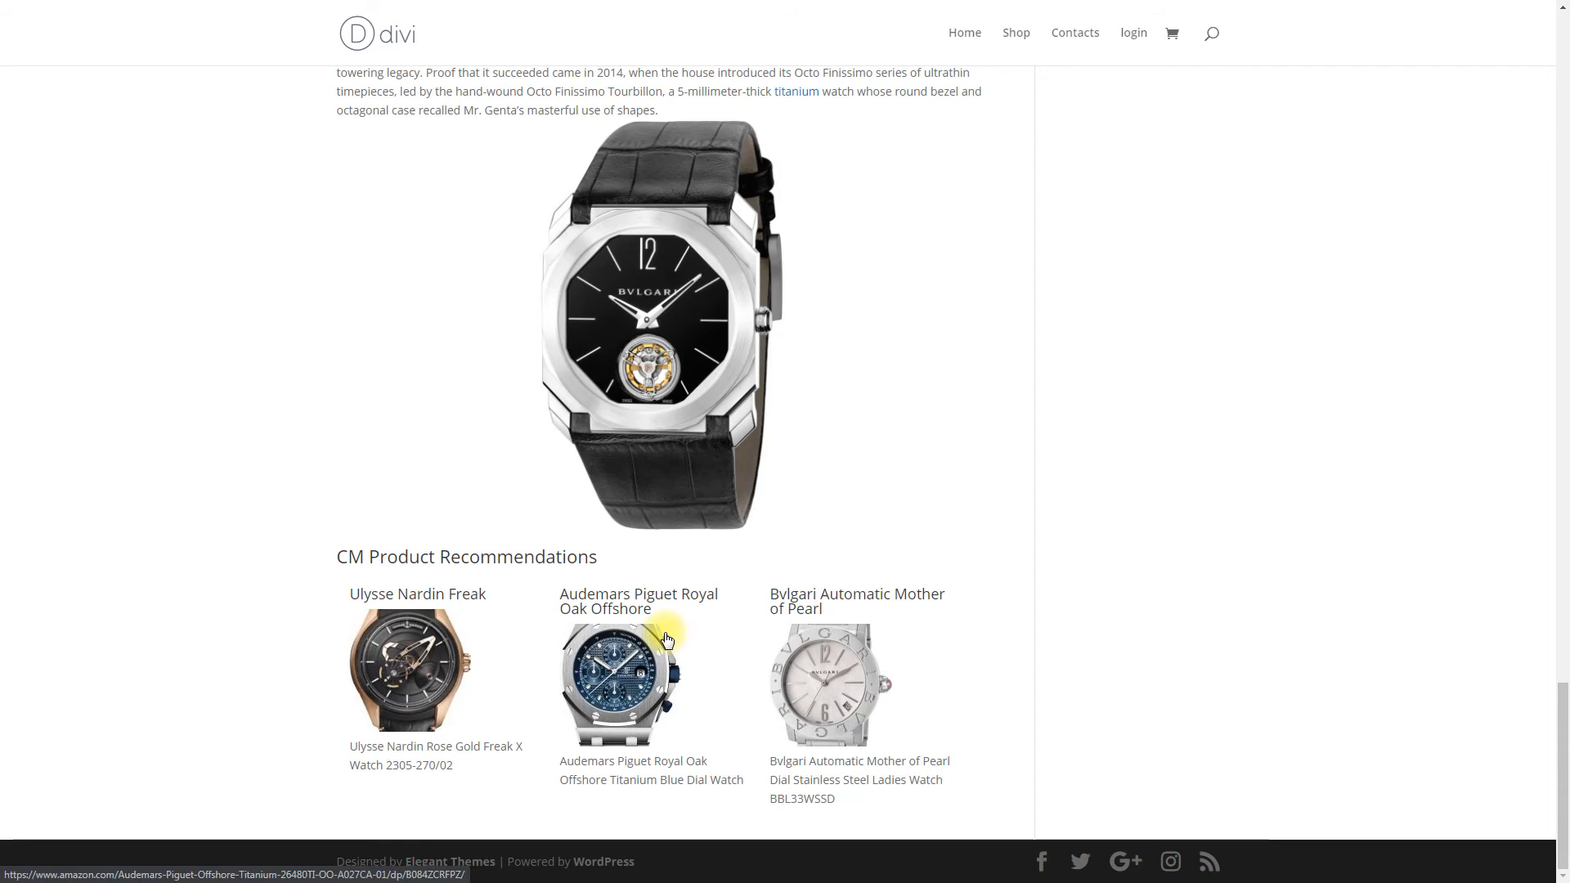
left_click(610, 681)
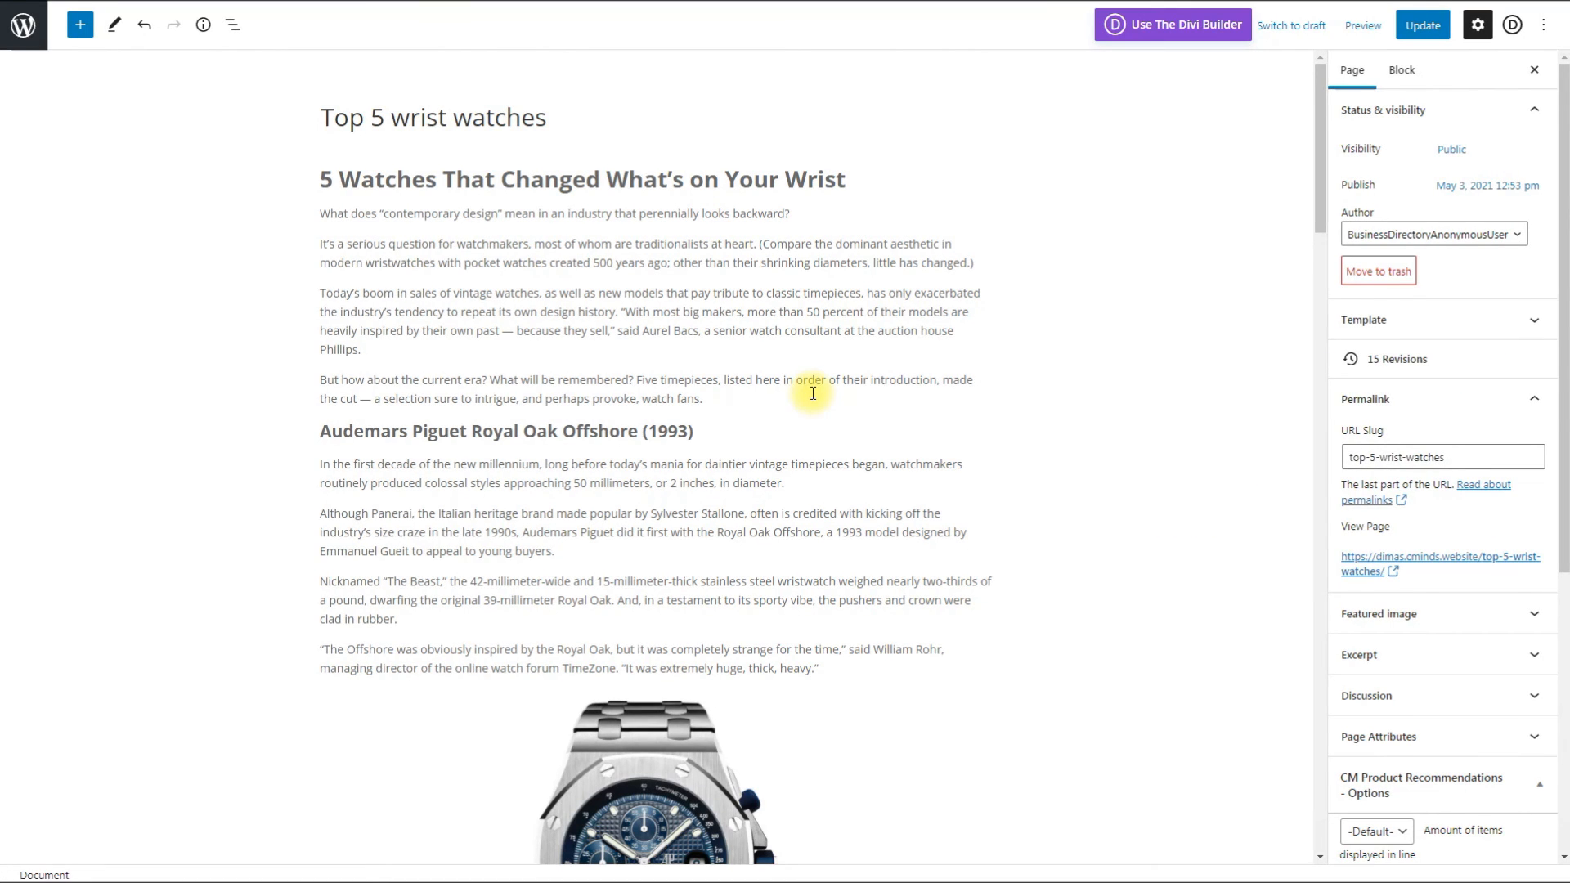
- Insert a paragraph with the shortcode [cm_product_recommend] below the "5 Watches That Changed What's on Your Wrist" heading and update the page
left_click(320, 218)
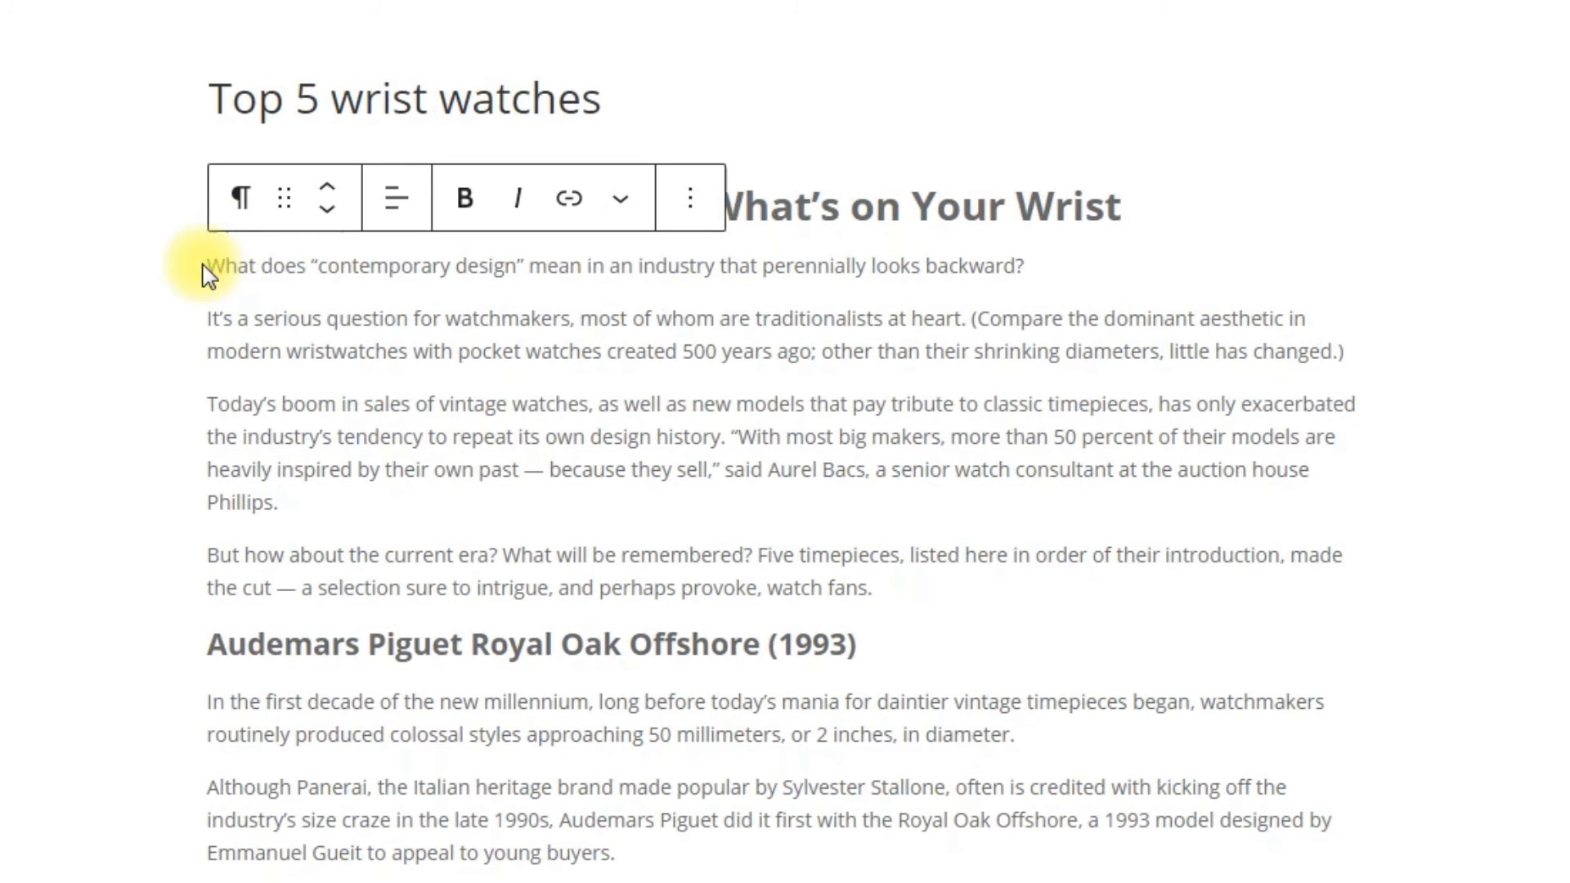
key("Return")
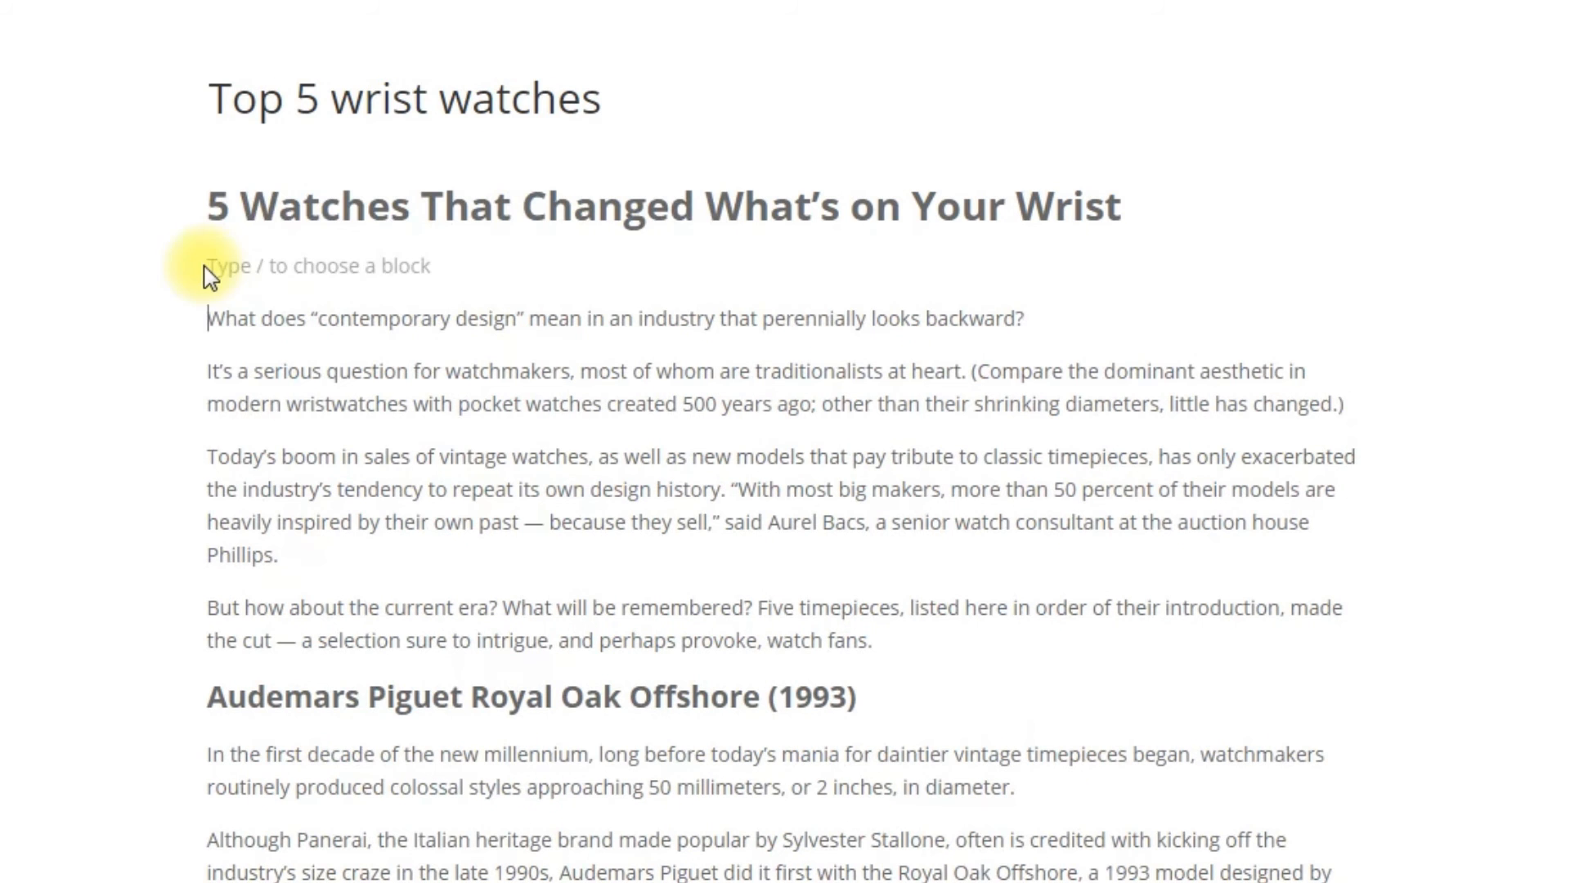
left_click(799, 272)
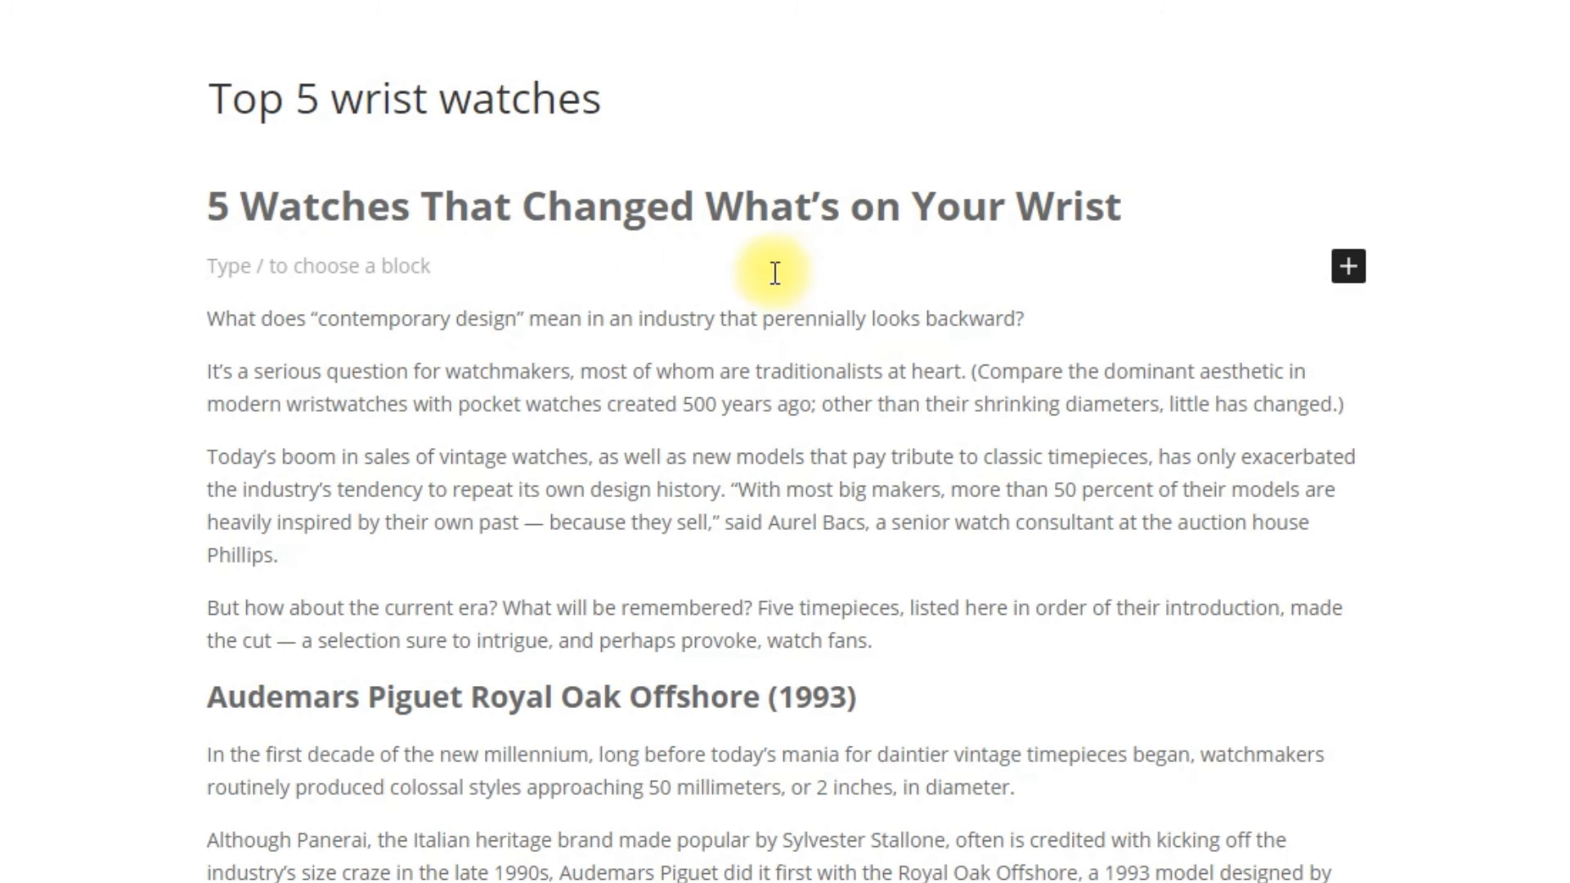
type("[cm_product_recommend]")
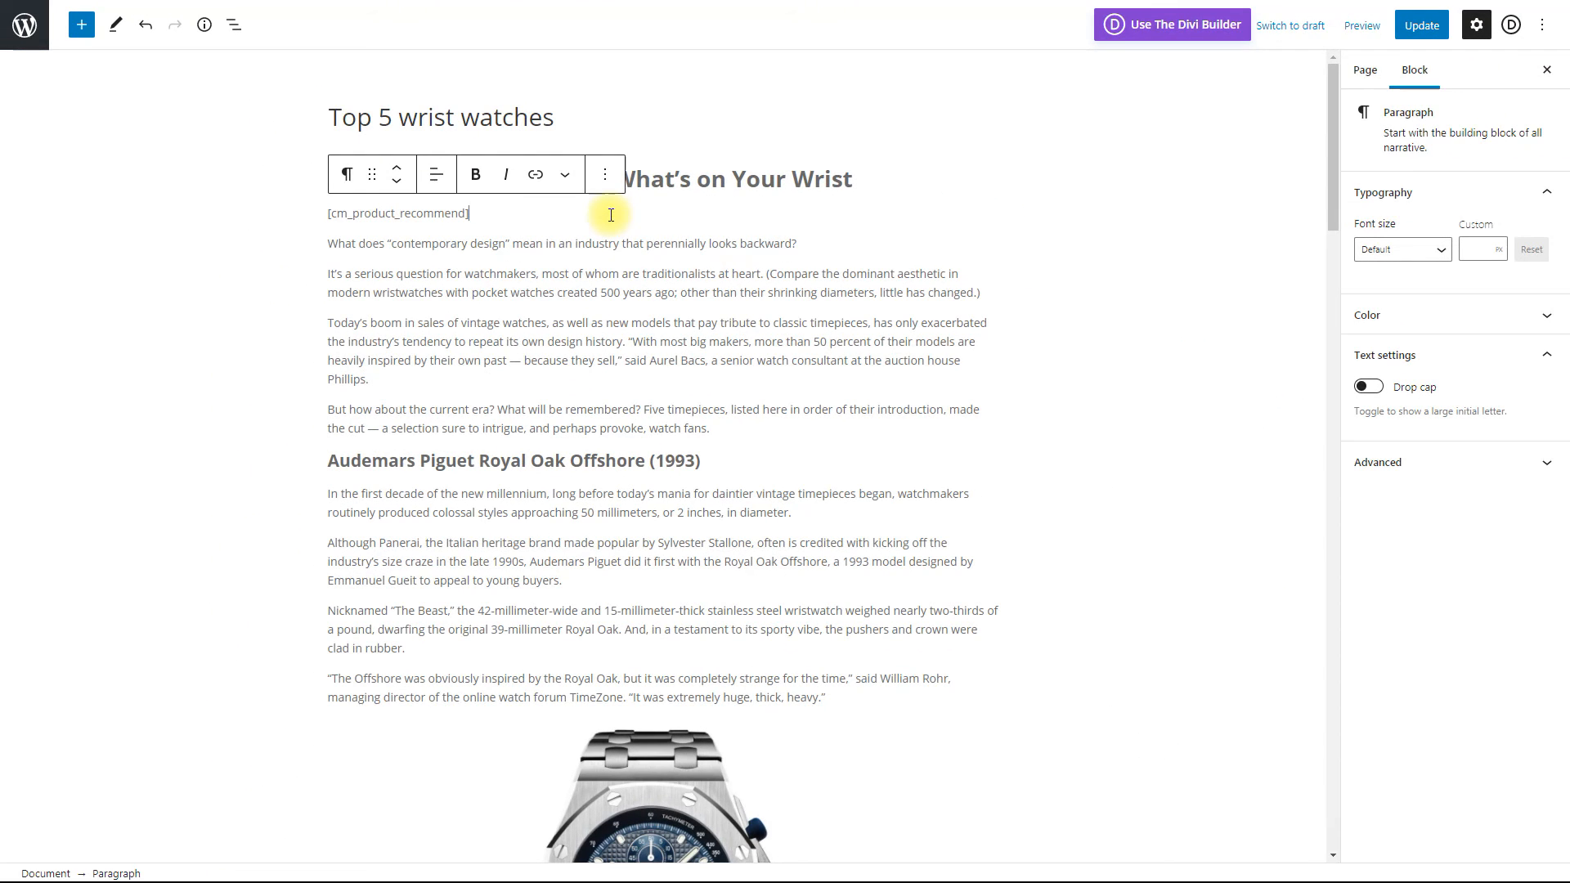
left_click(1419, 27)
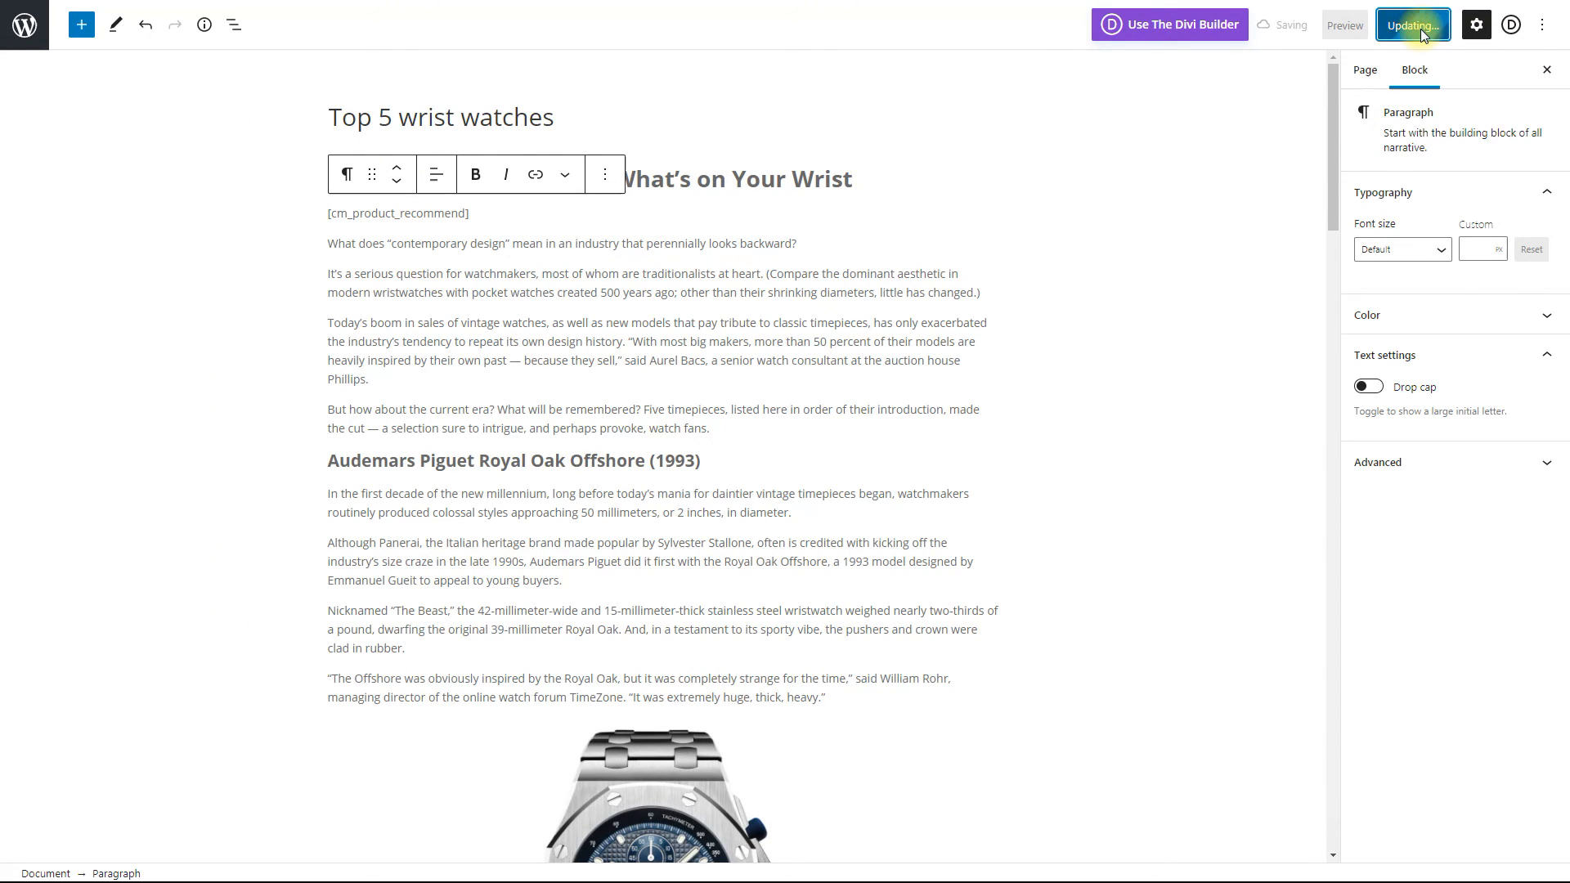